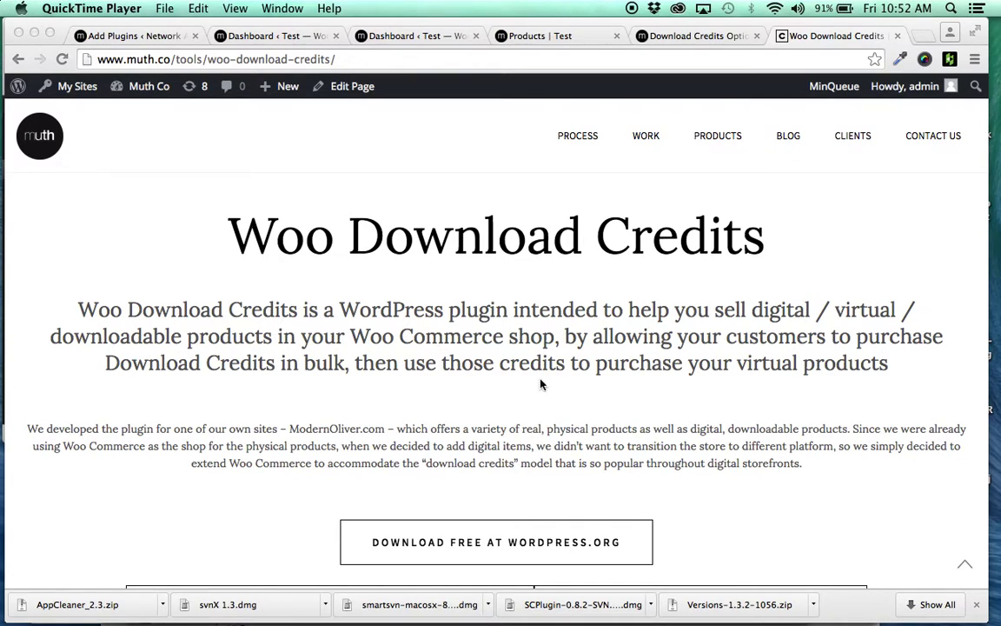
# - View the Woo Download Credits product page, and check the plugin's entry in the network admin's Add Plugins search results
pyautogui.scroll(-1, 540, 384)
pyautogui.scroll(1, 540, 384)
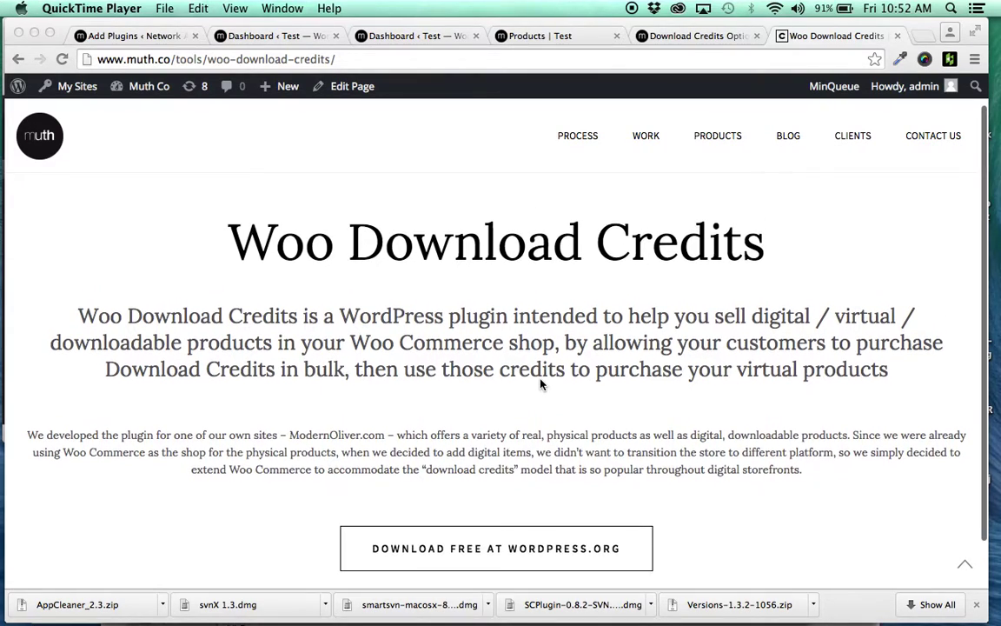
pyautogui.click(523, 503)
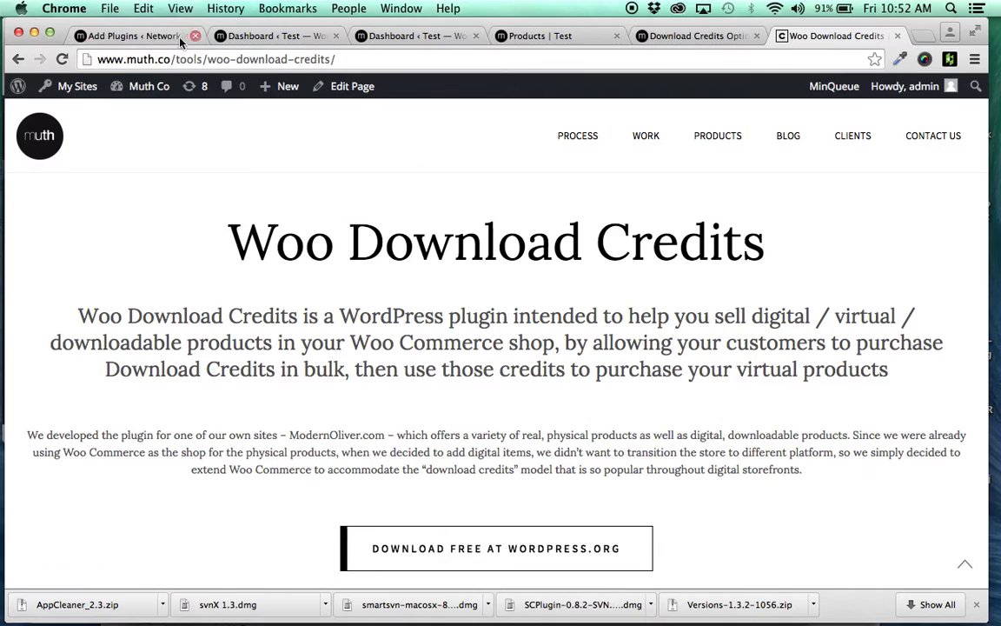
pyautogui.click(154, 35)
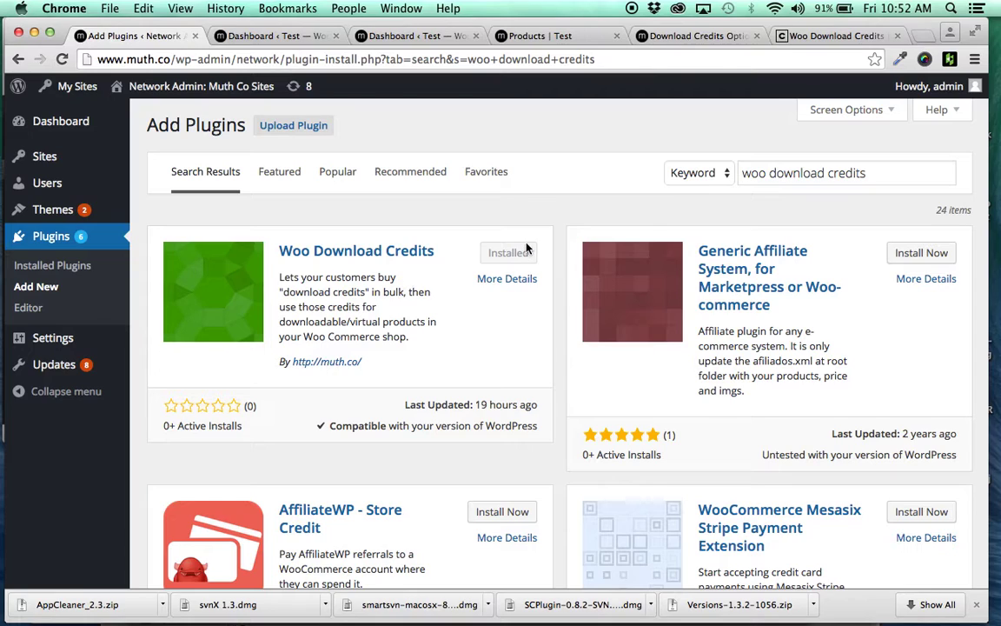
# - Open the WooCommerce Download Credits settings in the Test site's dashboard
pyautogui.click(261, 34)
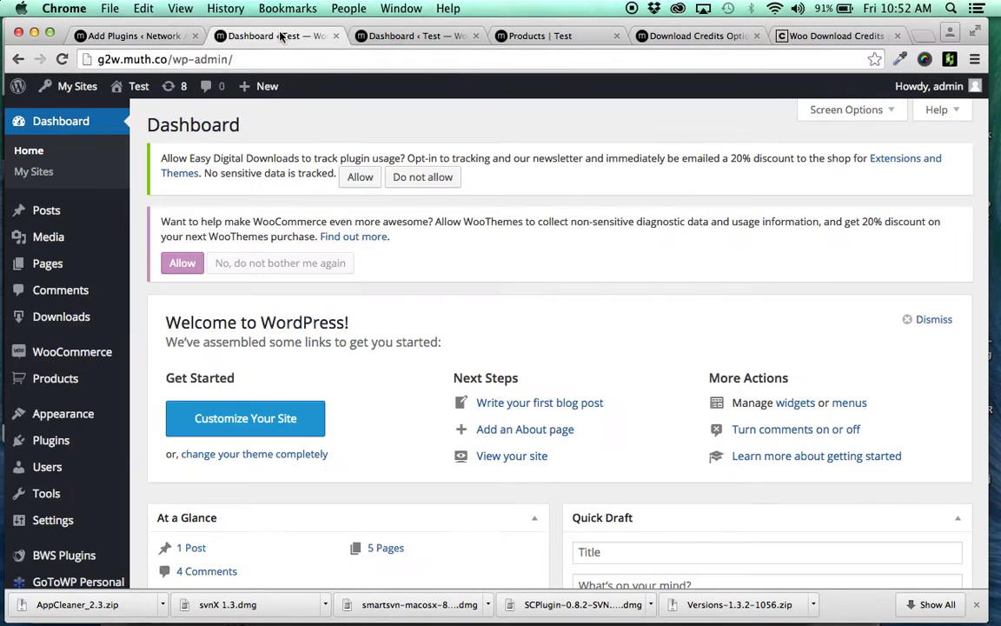
pyautogui.moveTo(62, 359)
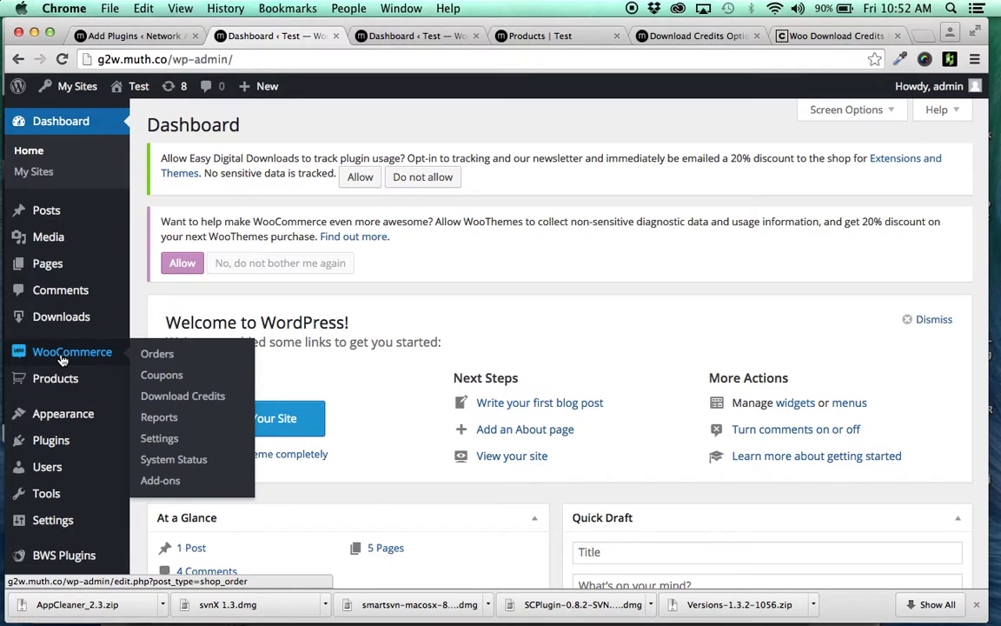
pyautogui.click(194, 399)
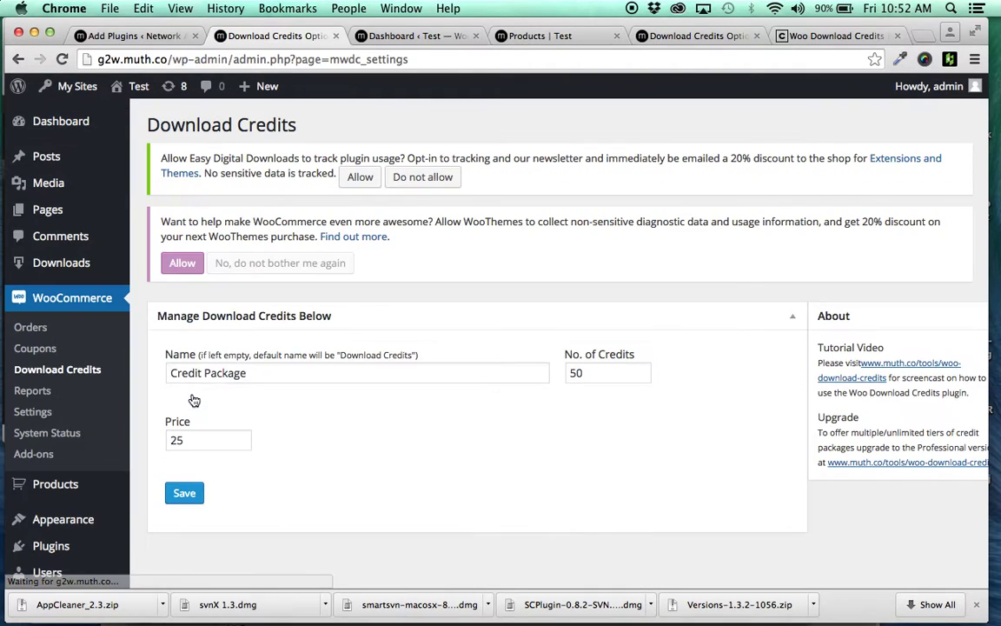
# - Review the credit package's name, number of credits and price, and save the Download Credits settings
pyautogui.click(279, 373)
pyautogui.moveTo(279, 373); pyautogui.dragTo(190, 373)
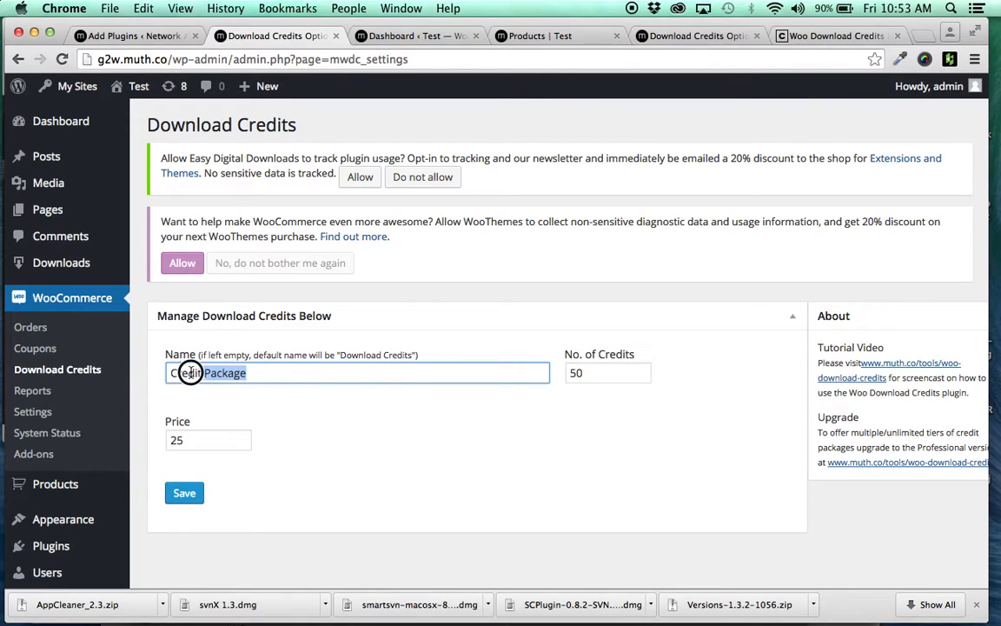
pyautogui.click(368, 422)
pyautogui.doubleClick(581, 371)
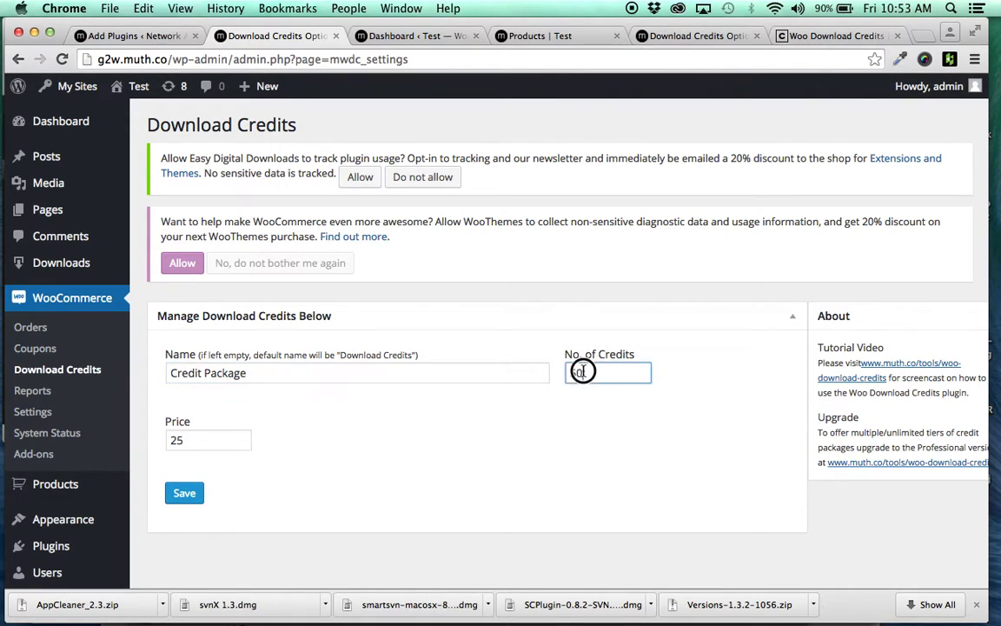
pyautogui.click(523, 442)
pyautogui.doubleClick(179, 439)
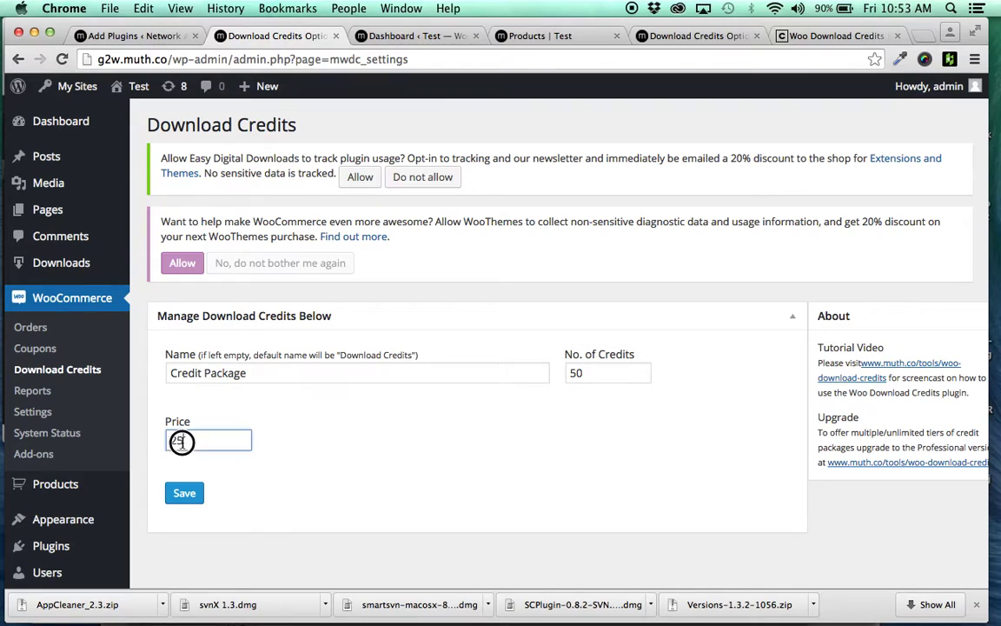
pyautogui.click(327, 458)
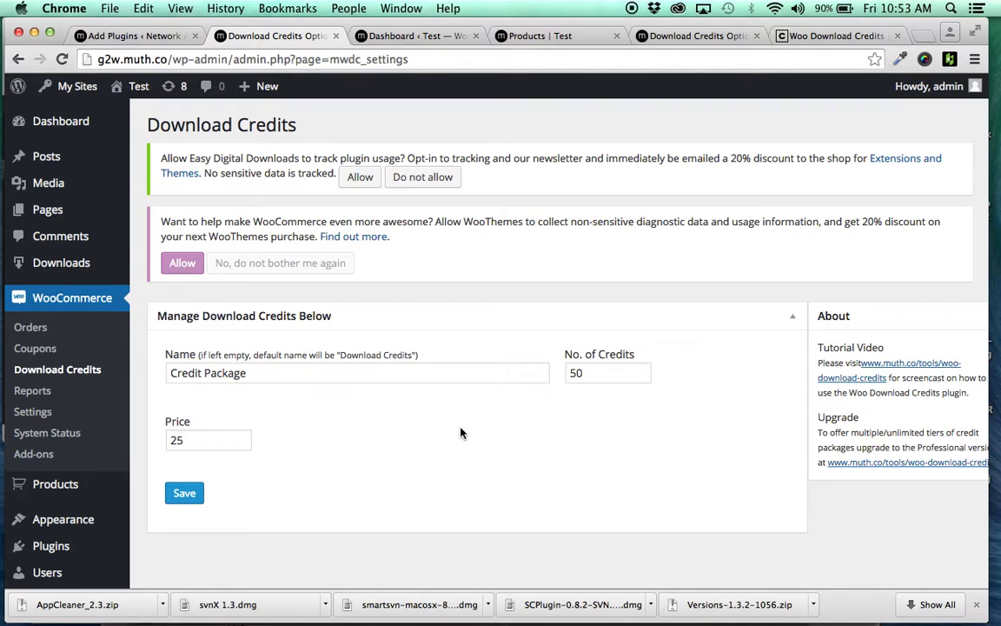
pyautogui.moveTo(54, 493)
pyautogui.click(194, 493)
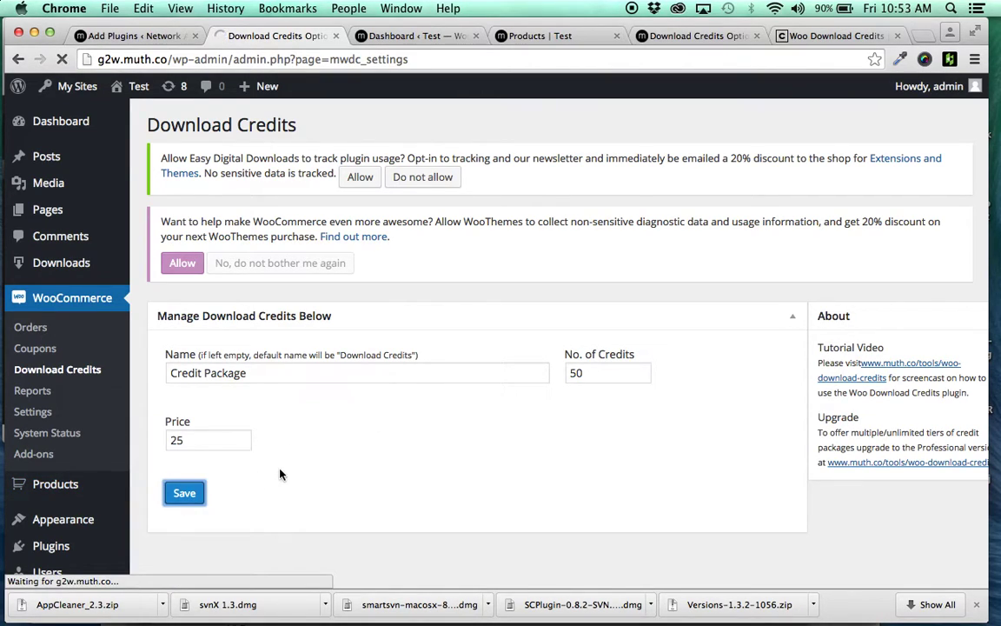
# - Open the Test Product for editing from the product list and go to its Product Data section
pyautogui.moveTo(44, 496)
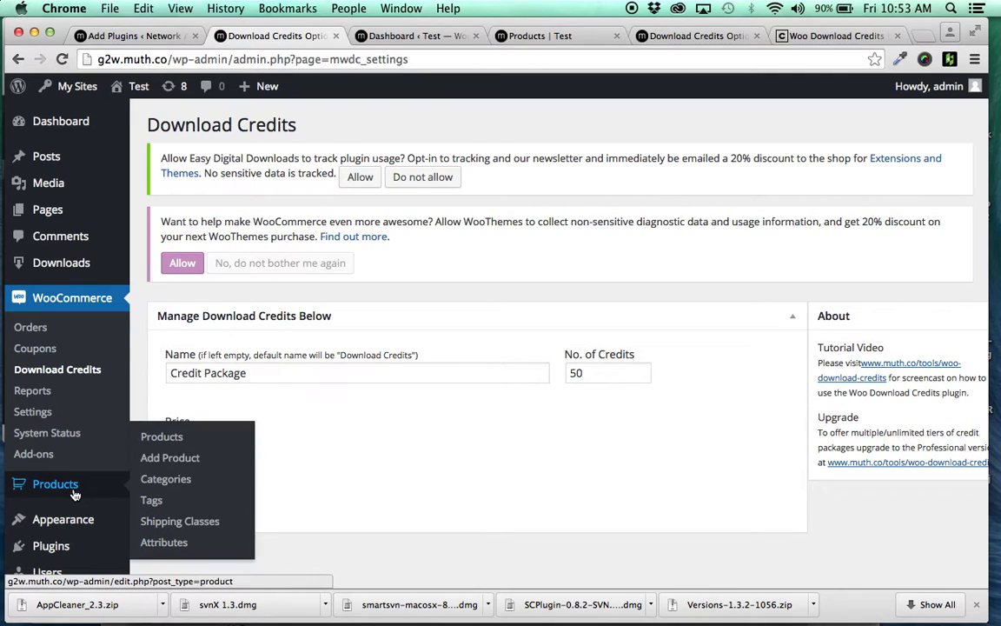
pyautogui.click(165, 438)
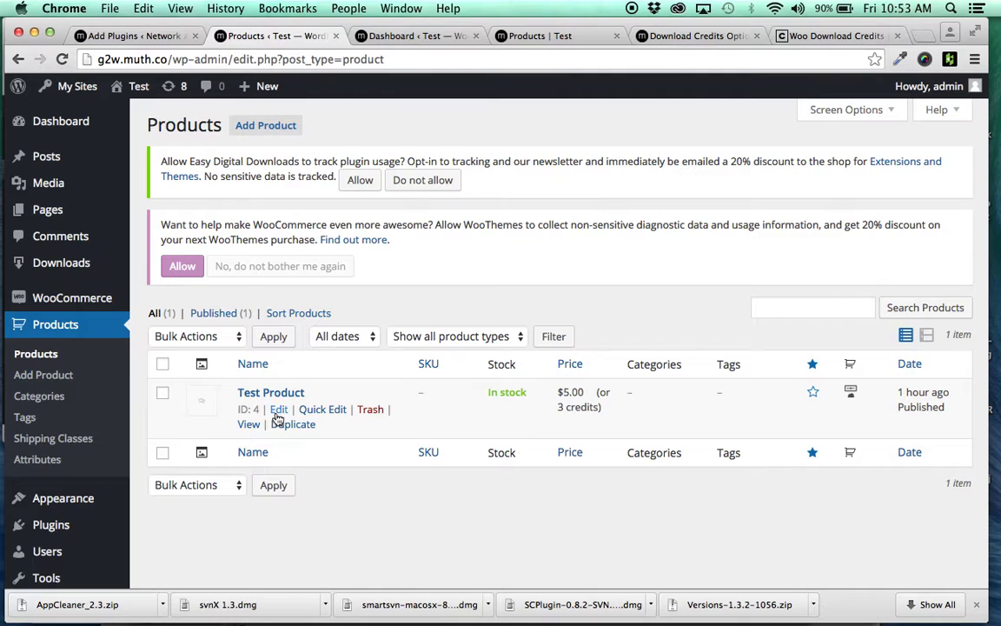
pyautogui.click(278, 410)
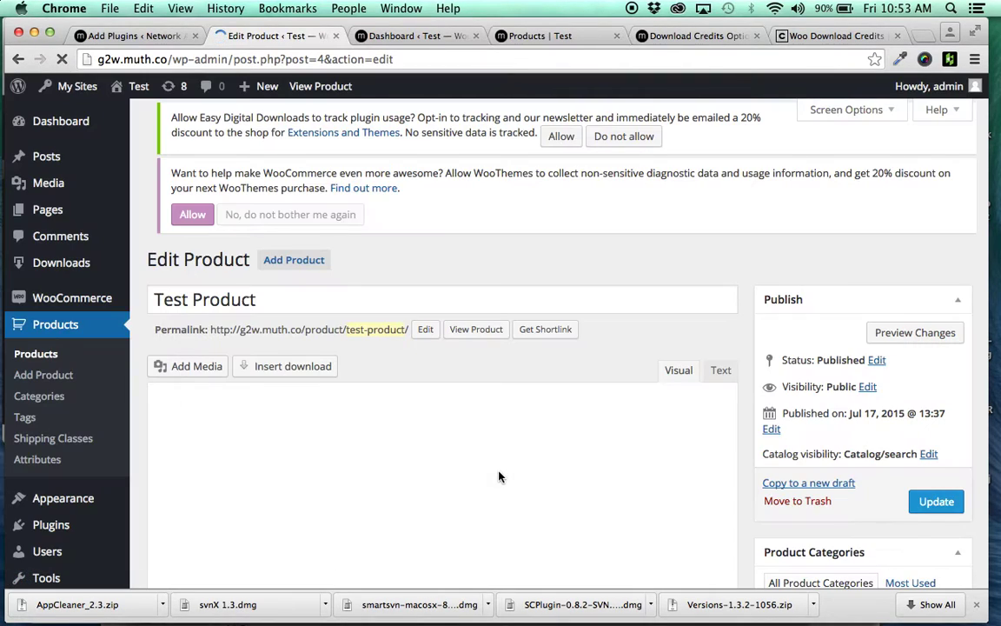
pyautogui.scroll(-9, 498, 476)
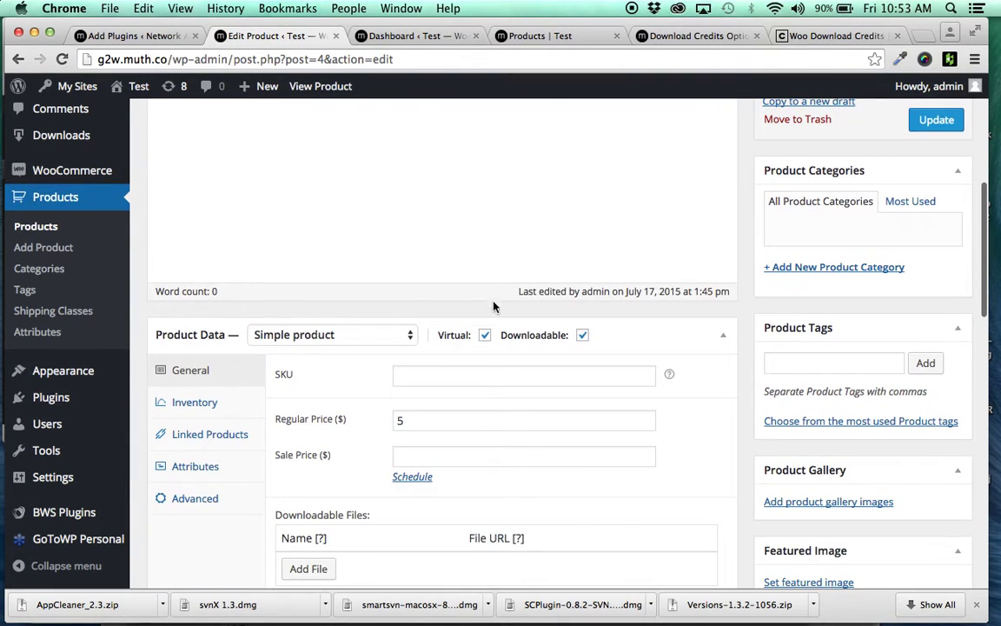
# - Switch the Downloadable option off and on again, and examine the Regular Price and Credit Required For Download fields
pyautogui.click(575, 336)
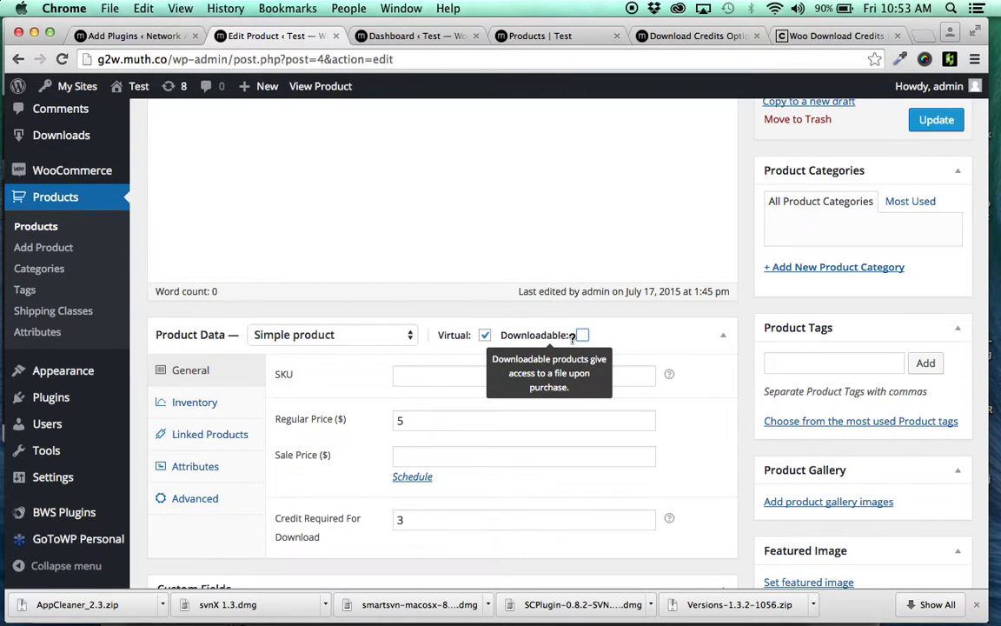
pyautogui.click(581, 334)
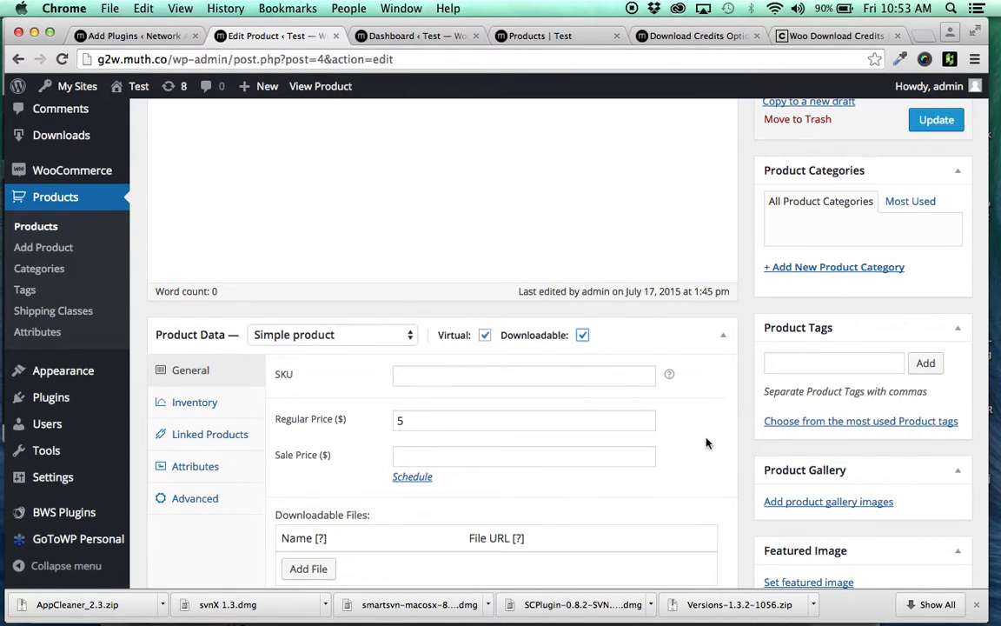
pyautogui.scroll(-7, 706, 441)
pyautogui.scroll(-3, 705, 443)
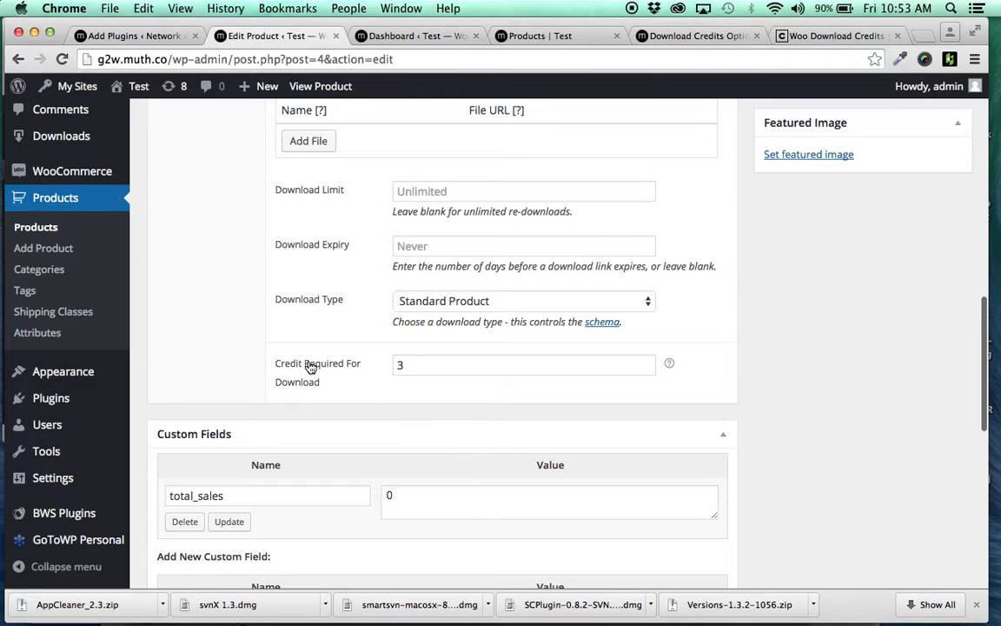
pyautogui.scroll(6, 319, 395)
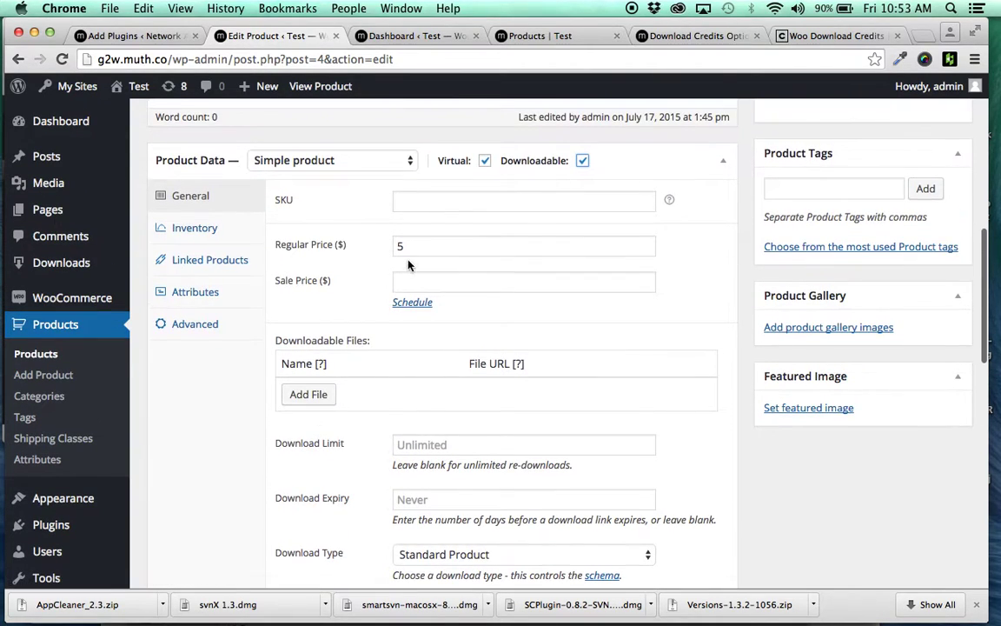
pyautogui.click(403, 247)
pyautogui.moveTo(405, 247); pyautogui.dragTo(371, 245)
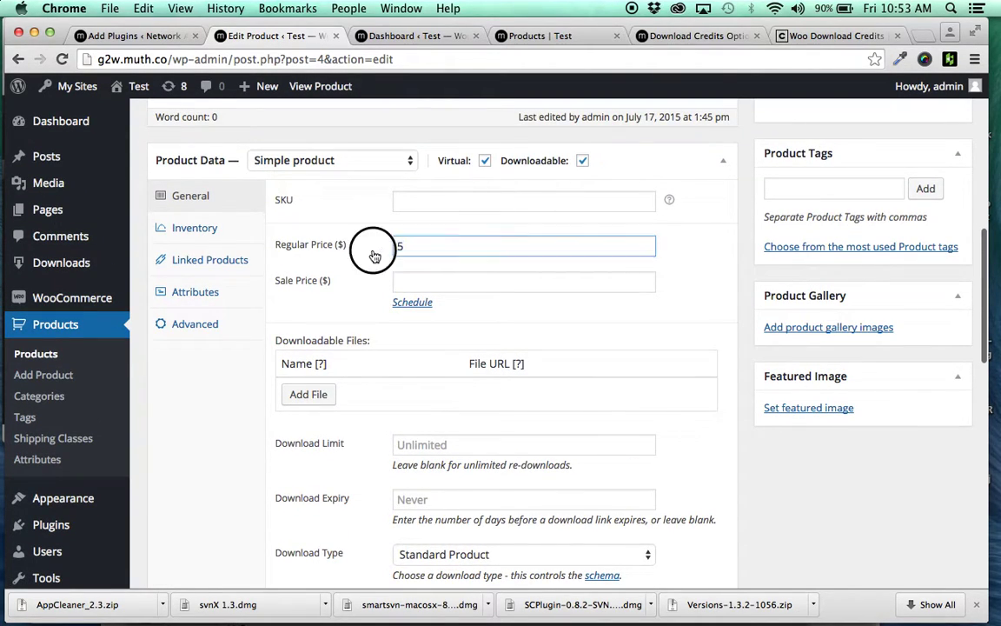
pyautogui.scroll(-1, 374, 257)
pyautogui.scroll(-7, 375, 257)
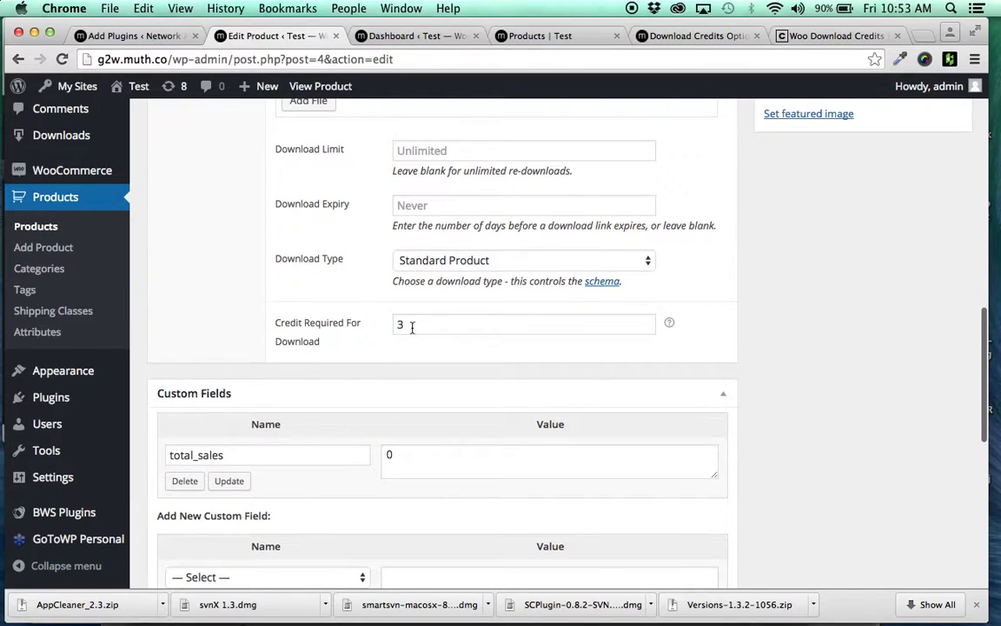
pyautogui.moveTo(412, 326); pyautogui.dragTo(396, 324)
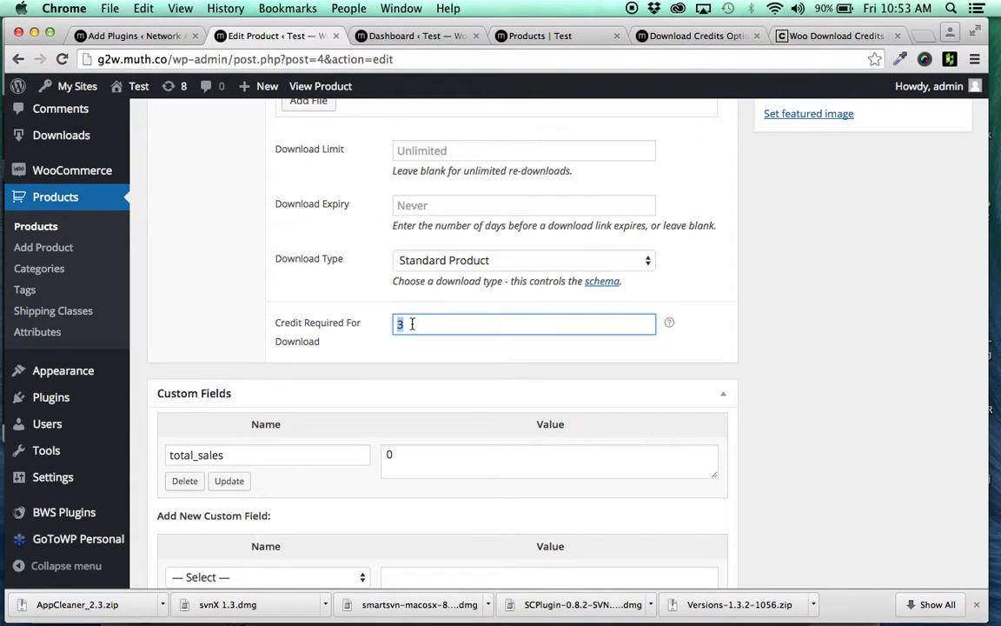
pyautogui.scroll(2, 700, 299)
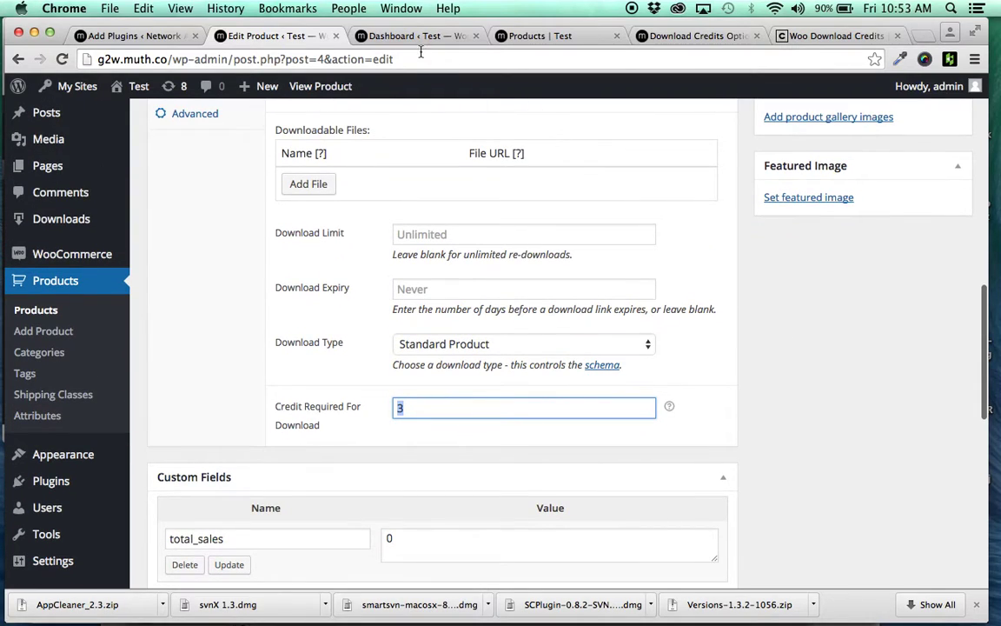
# - Try to add the Test Product to the cart from the shop page, check the cart and return to the product page
pyautogui.click(541, 37)
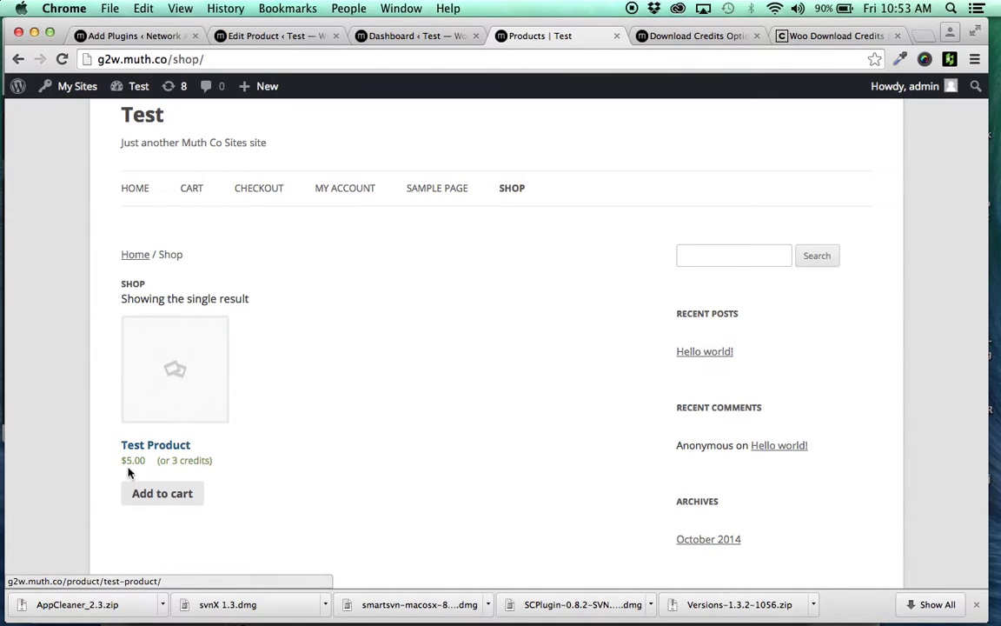
pyautogui.click(164, 498)
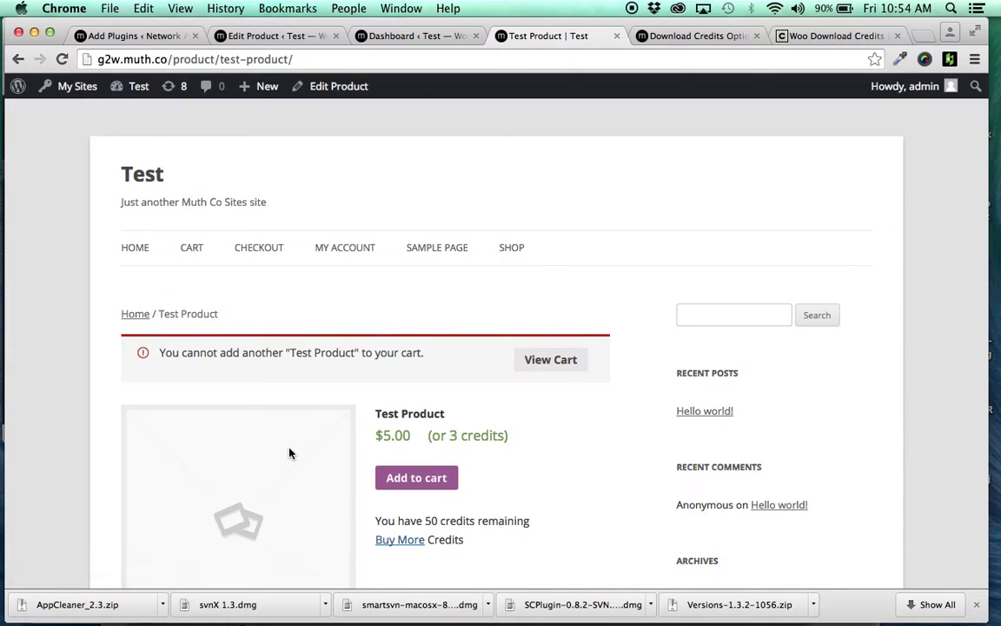
pyautogui.scroll(-1, 290, 453)
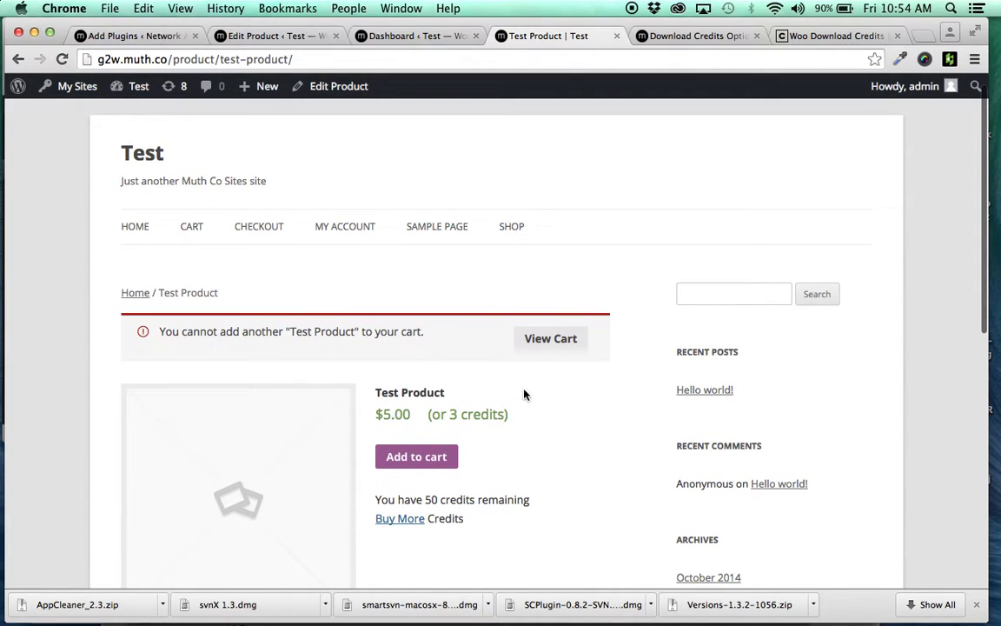
pyautogui.click(563, 343)
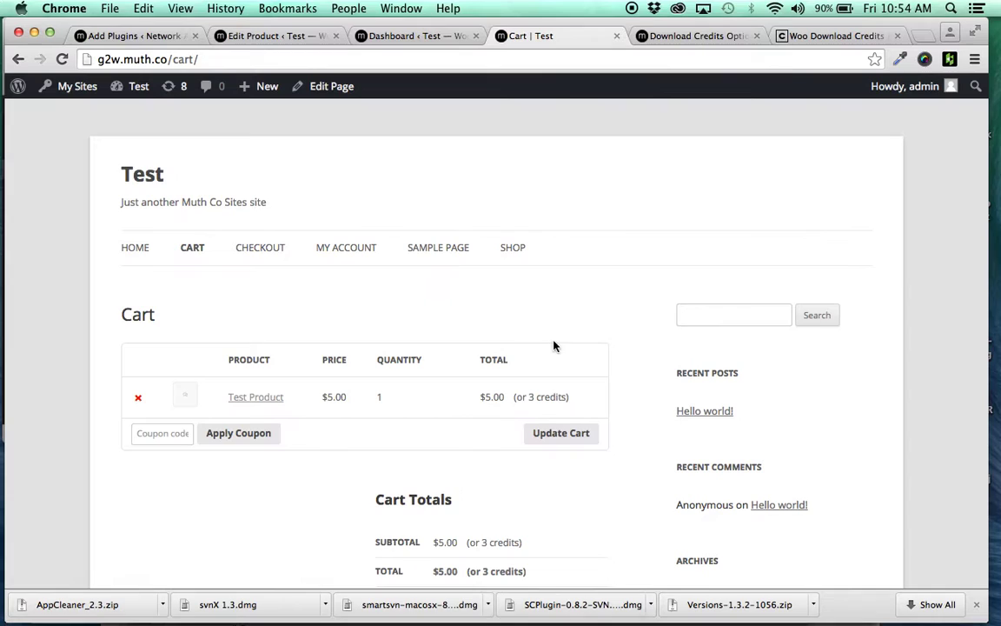
pyautogui.click(18, 59)
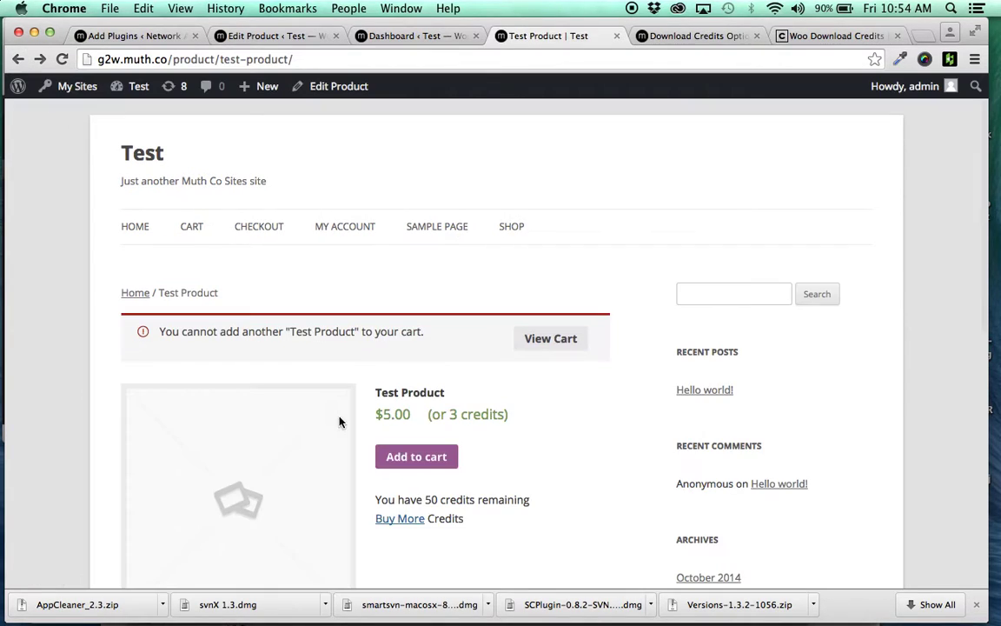
# - Examine the remaining credits line and the Buy More link on the Test Product page
pyautogui.scroll(-3, 408, 443)
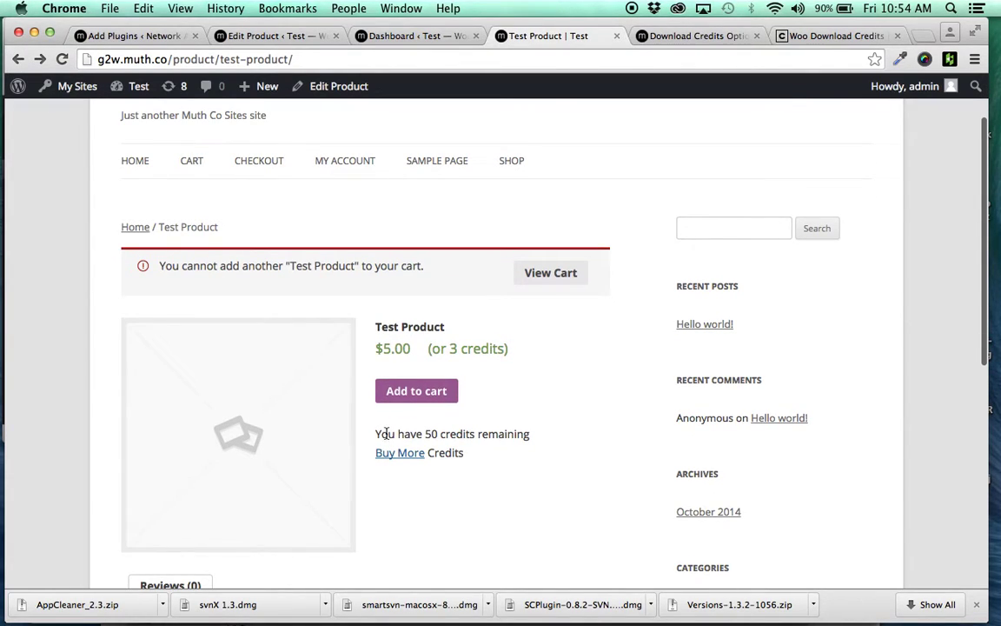
pyautogui.moveTo(375, 433); pyautogui.dragTo(534, 432)
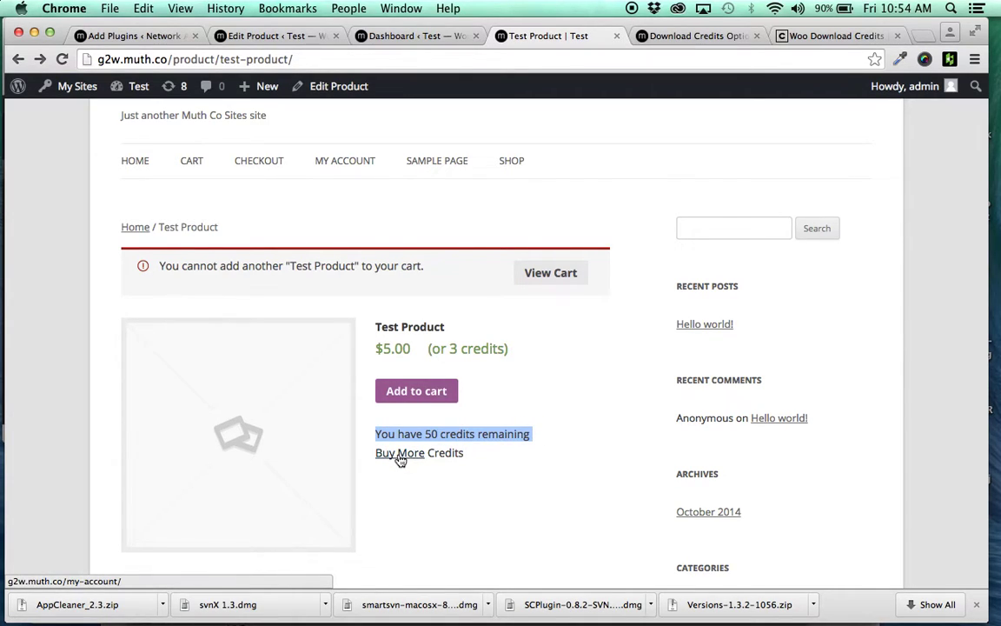
pyautogui.click(465, 431)
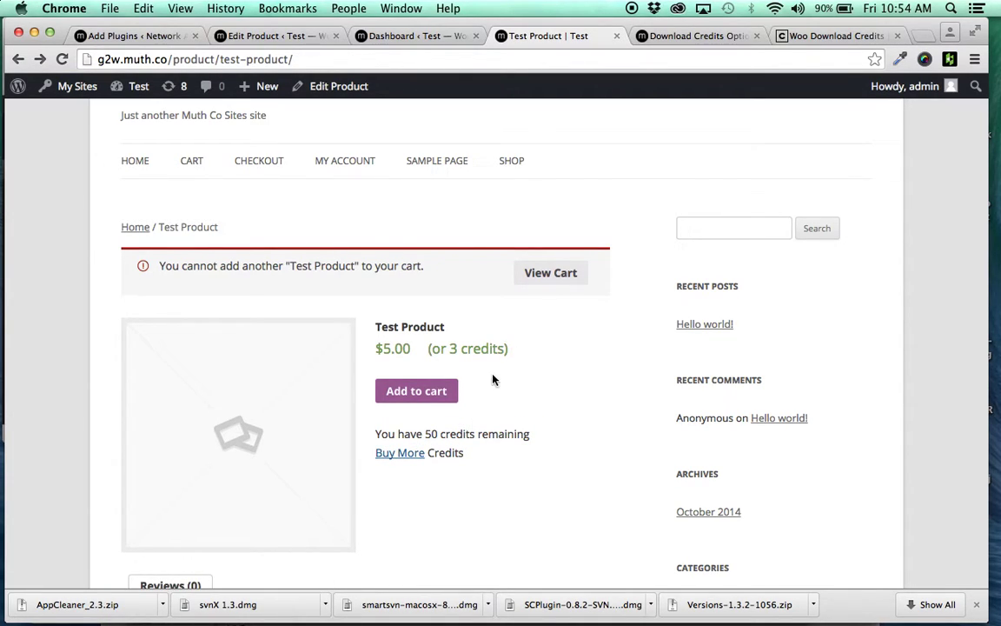
# - Open the cart and examine the Test Product's price, quantity and total in dollars and credits
pyautogui.click(558, 276)
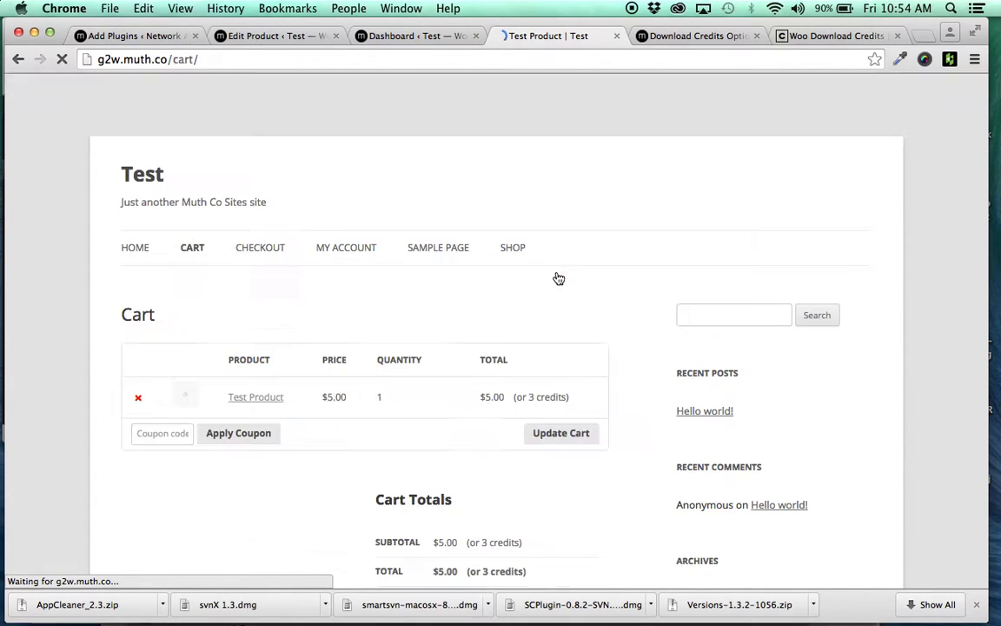
pyautogui.scroll(-2, 495, 295)
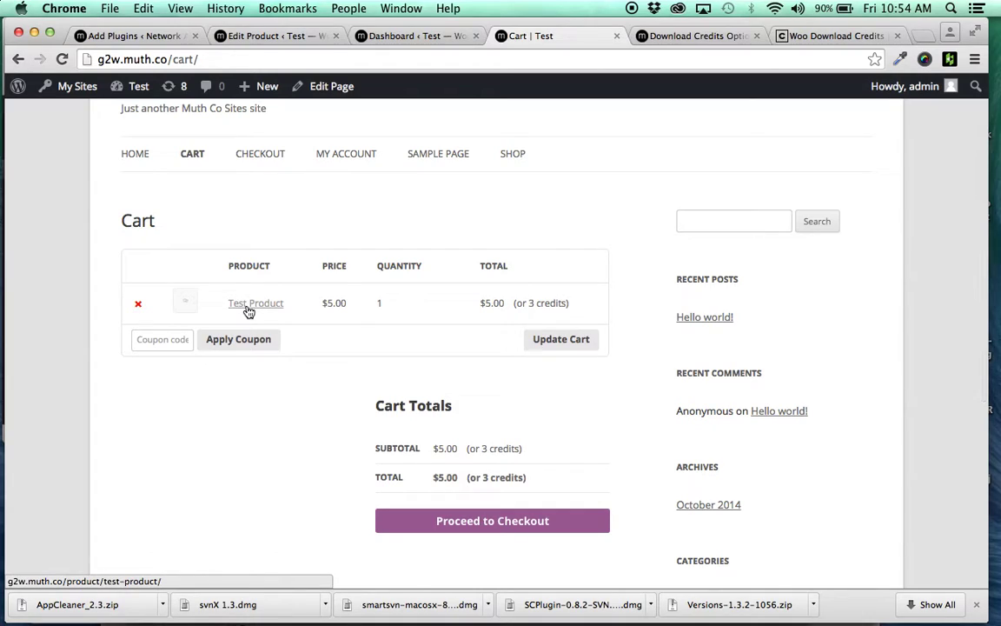
pyautogui.click(335, 301)
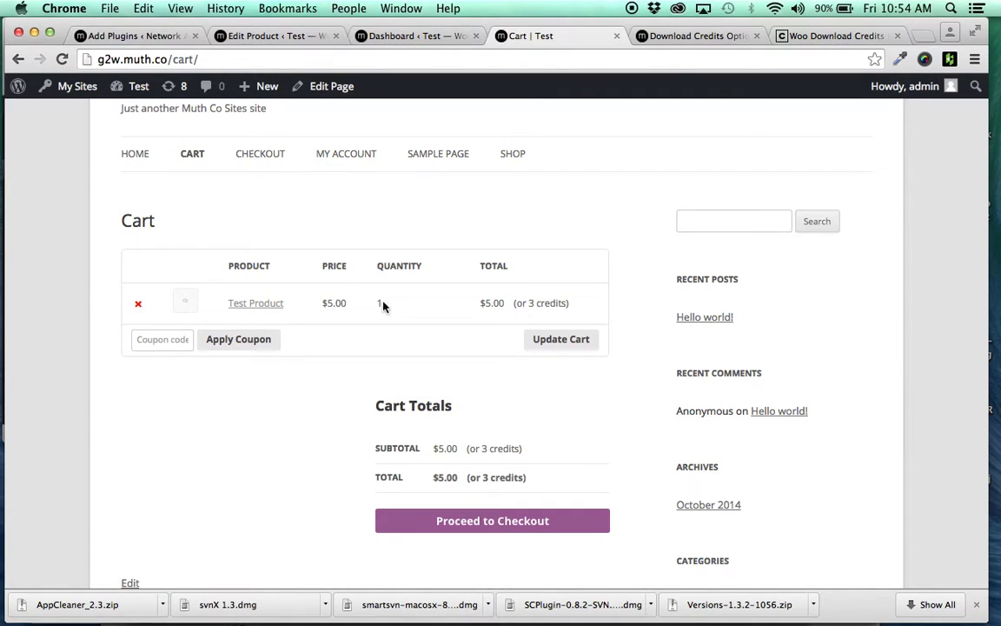
pyautogui.doubleClick(550, 303)
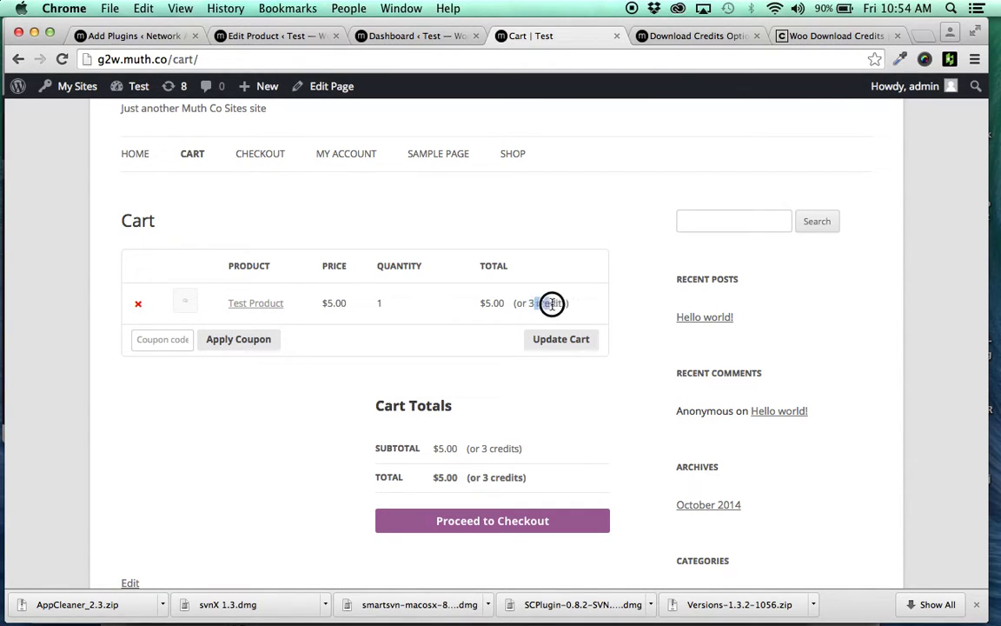
# - Check out the cart with the Test Product, choose Download Credits as the payment method and place the order
pyautogui.click(494, 520)
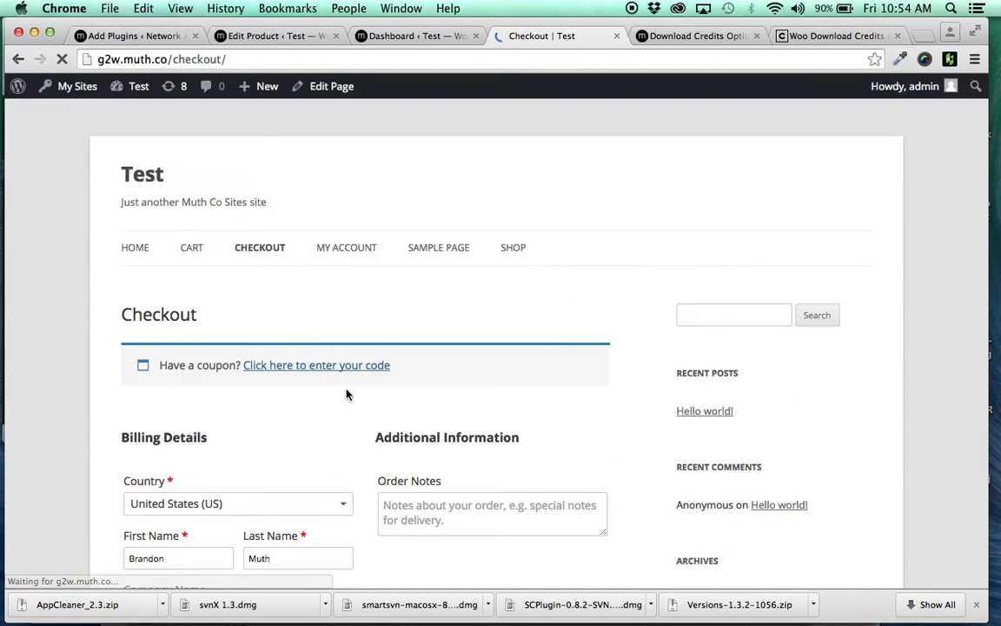
pyautogui.scroll(-15, 350, 384)
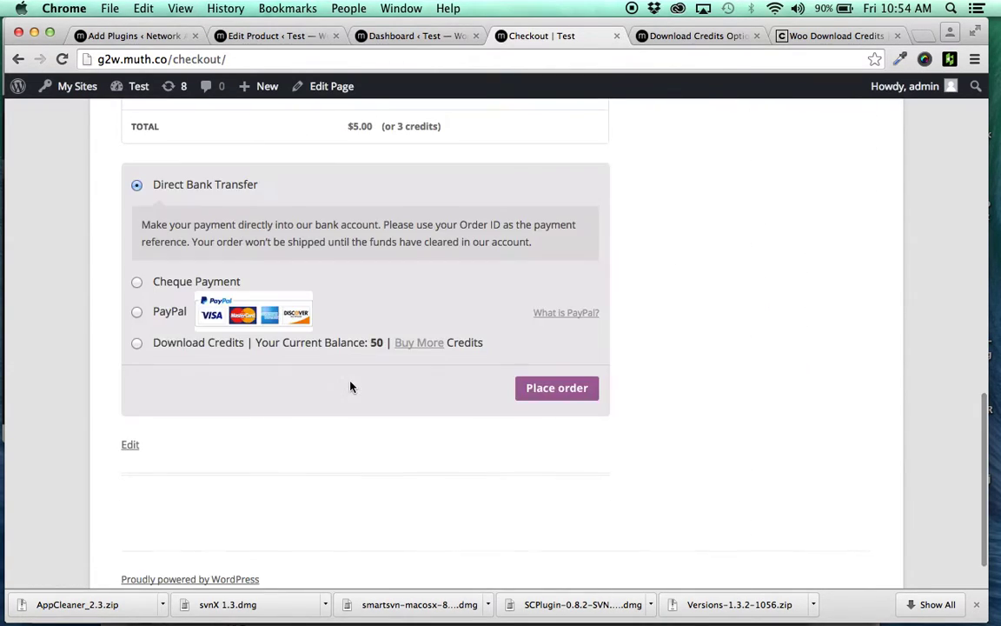
pyautogui.scroll(1, 261, 286)
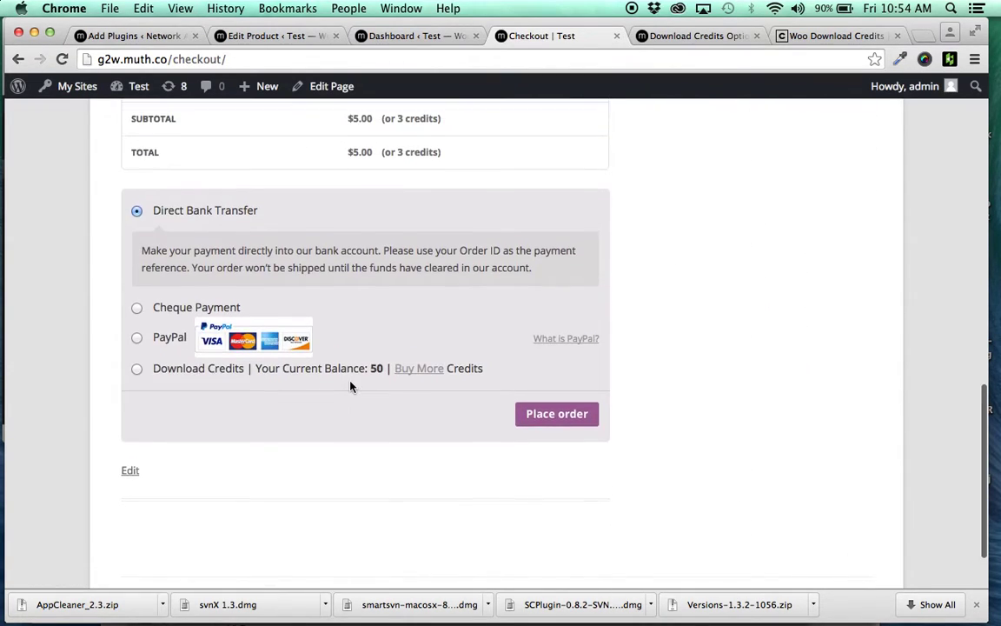
pyautogui.click(136, 370)
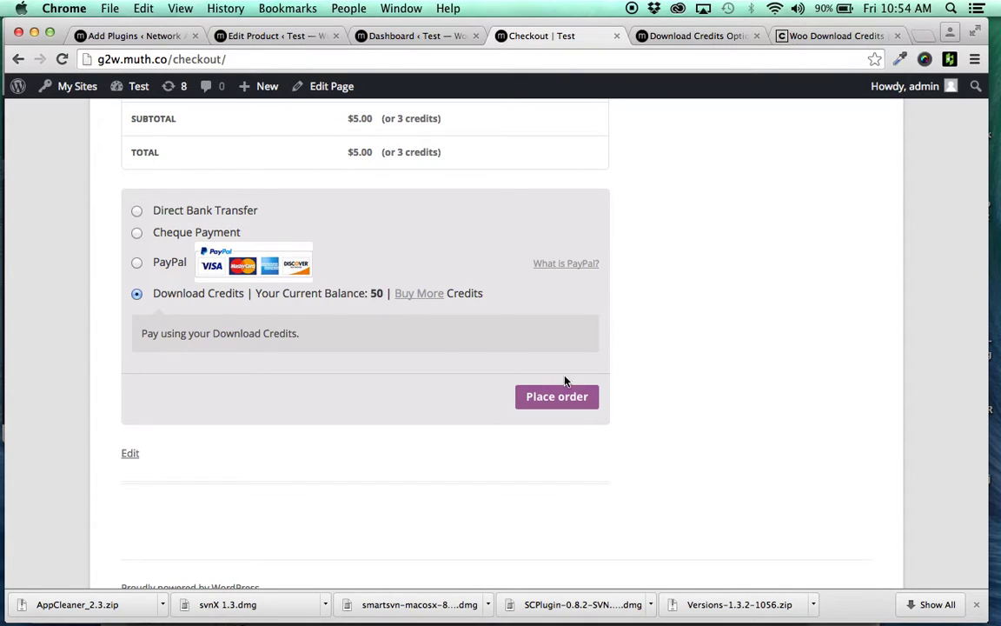
pyautogui.click(572, 398)
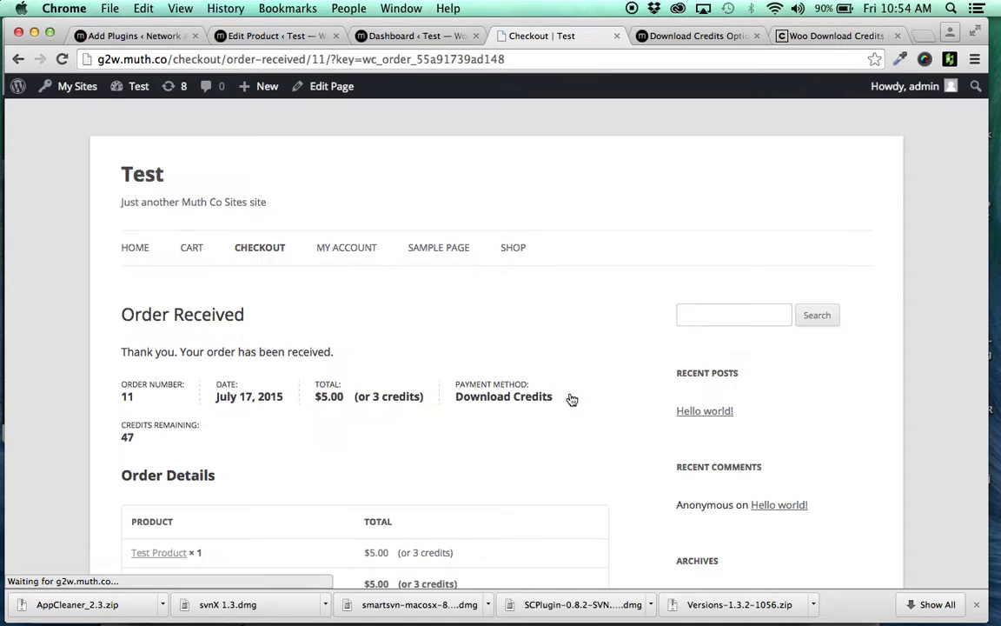
# - Examine the remaining credits and the order details on the Order Received page
pyautogui.scroll(-2, 572, 398)
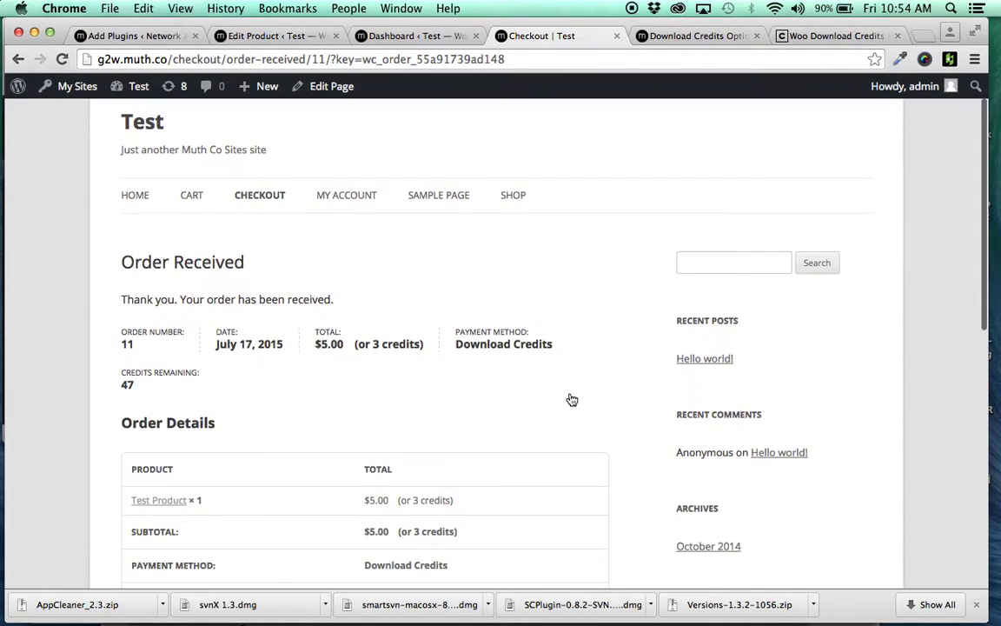
pyautogui.moveTo(119, 385); pyautogui.dragTo(140, 385)
pyautogui.click(131, 385)
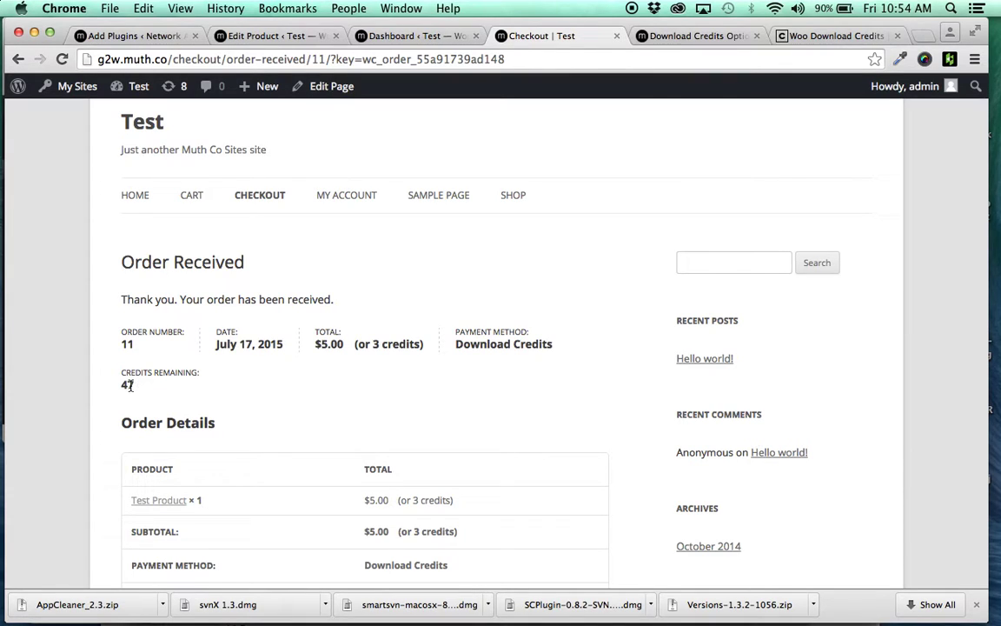
pyautogui.click(135, 386)
pyautogui.scroll(-7, 145, 389)
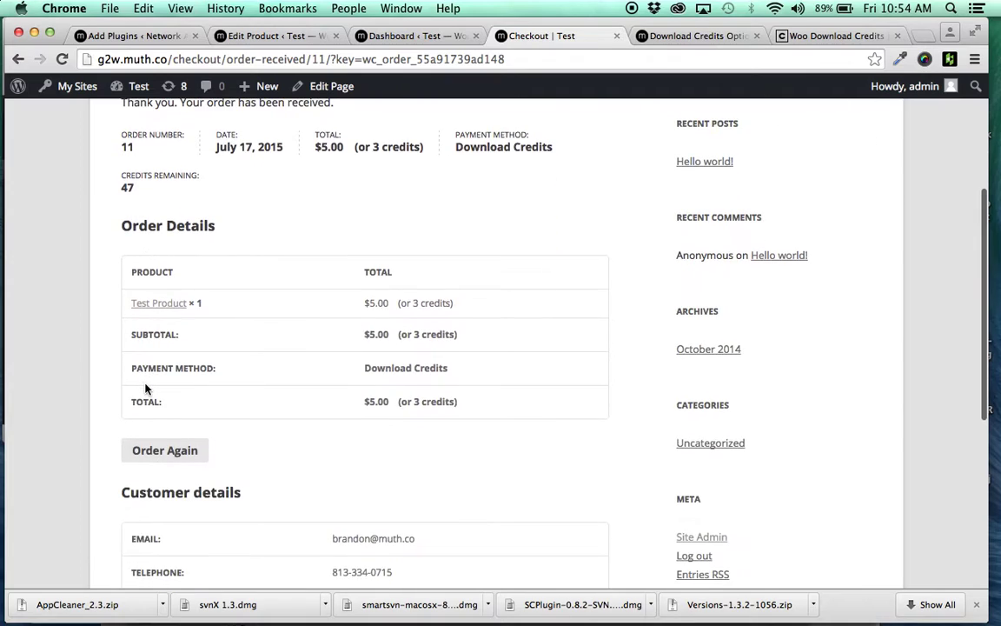
pyautogui.scroll(2, 145, 387)
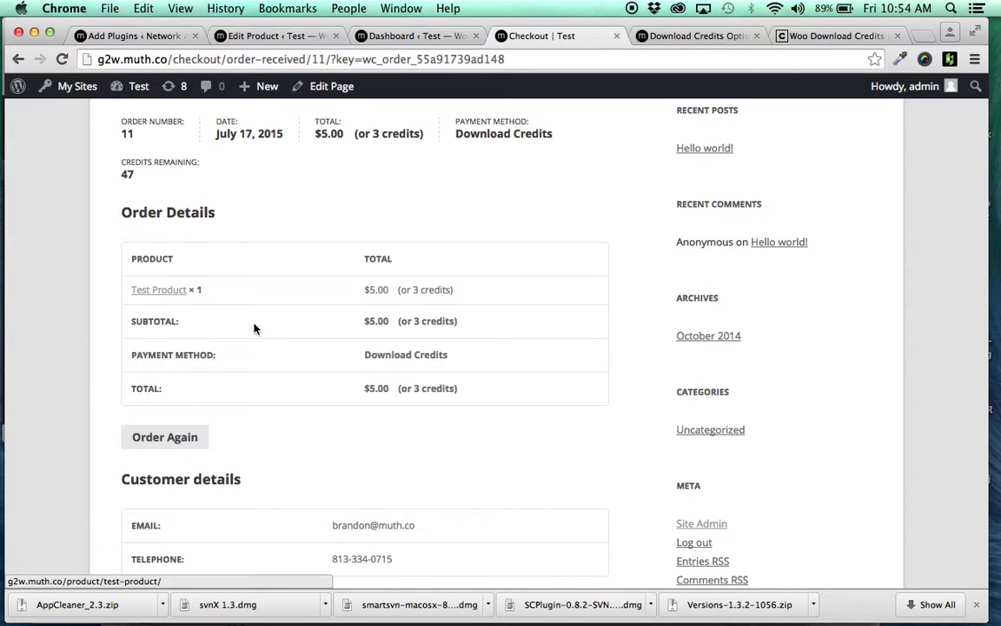
pyautogui.scroll(-3, 277, 333)
pyautogui.scroll(4, 277, 334)
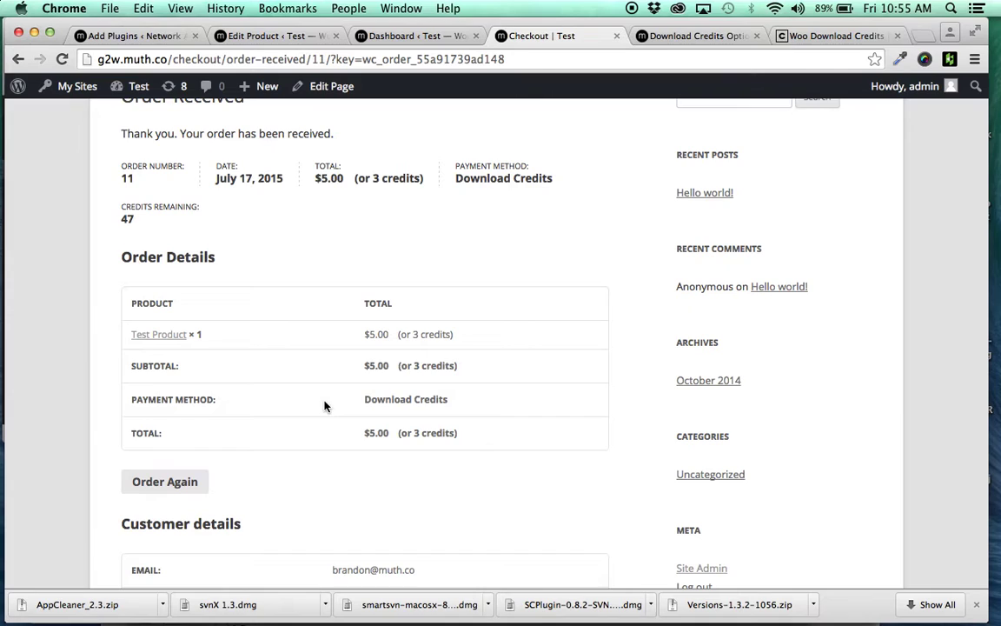
# - Return to the Test Product's editor and add an empty row to its Downloadable Files
pyautogui.click(417, 36)
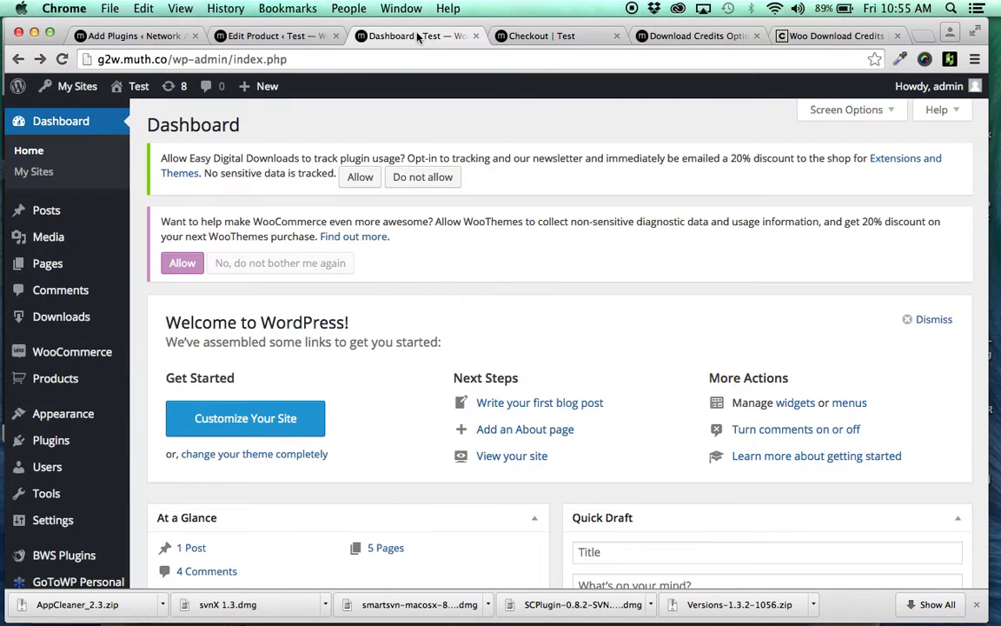
pyautogui.click(265, 36)
pyautogui.scroll(4, 415, 352)
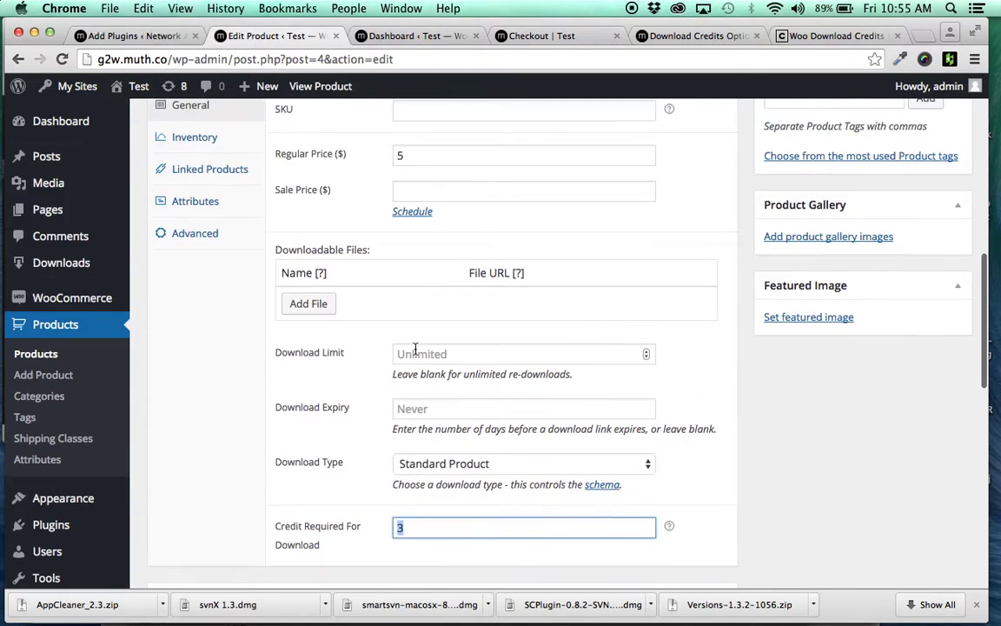
pyautogui.click(307, 302)
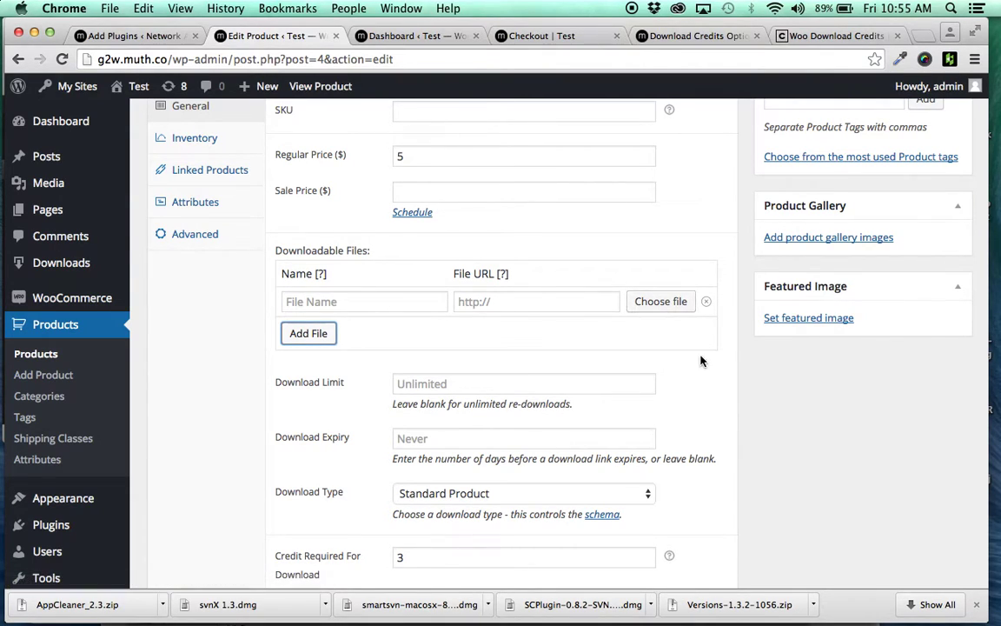
pyautogui.scroll(2, 701, 361)
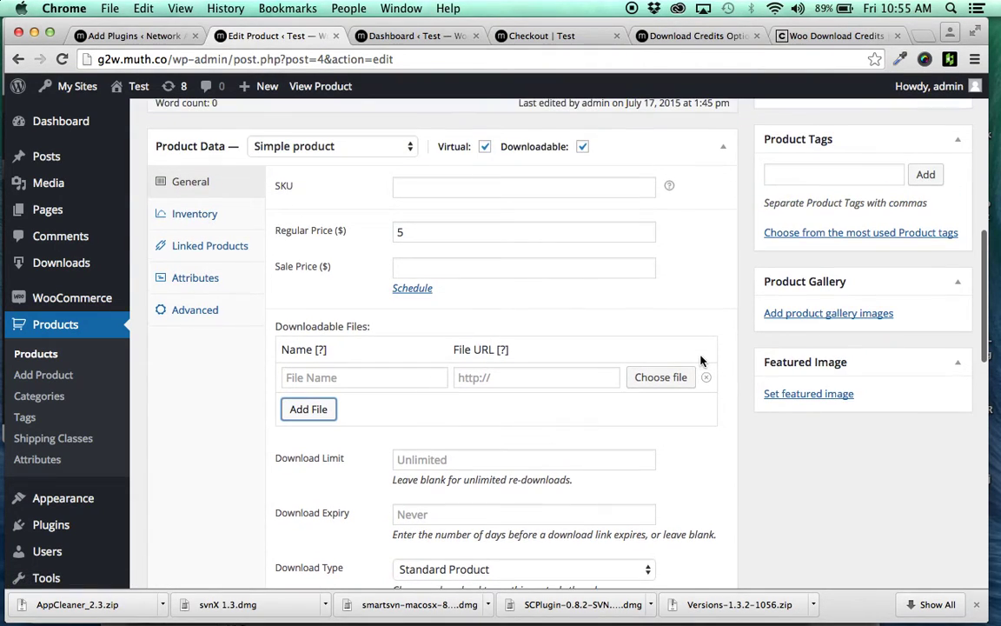
# - Review the order confirmation, open the My Account page and examine its Download Credits and Buy Download Credits sections
pyautogui.click(560, 28)
pyautogui.scroll(-3, 290, 373)
pyautogui.scroll(3, 289, 373)
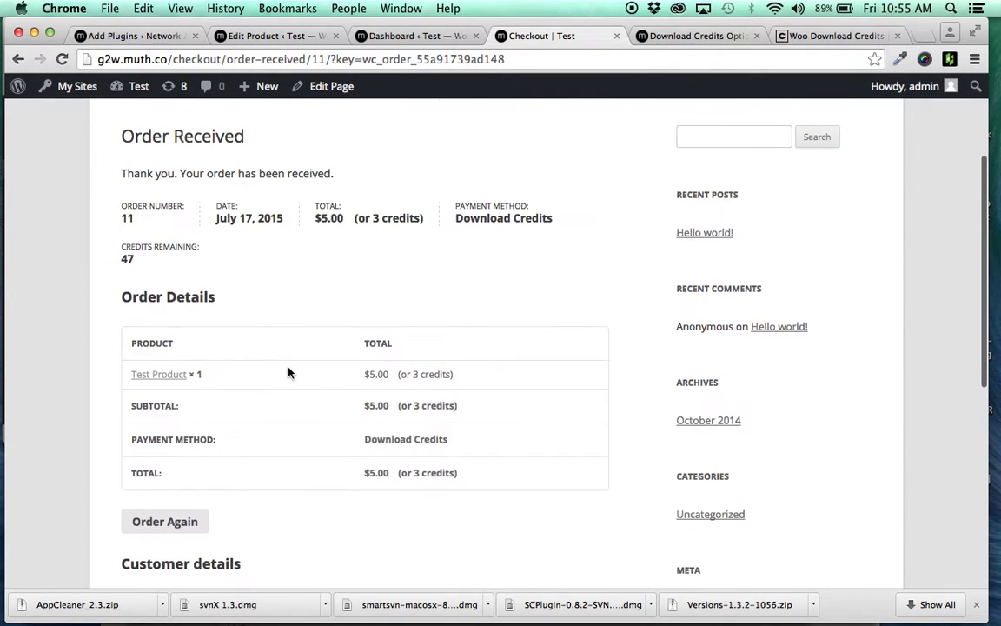
pyautogui.scroll(4, 290, 373)
pyautogui.click(351, 223)
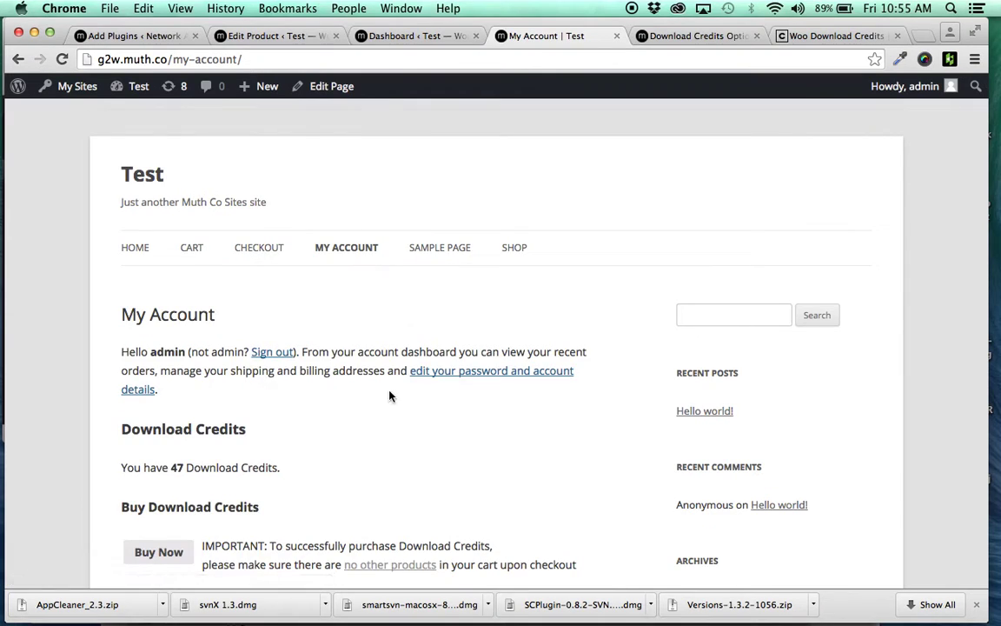
pyautogui.scroll(-3, 390, 397)
pyautogui.moveTo(129, 274); pyautogui.dragTo(556, 420)
pyautogui.click(218, 380)
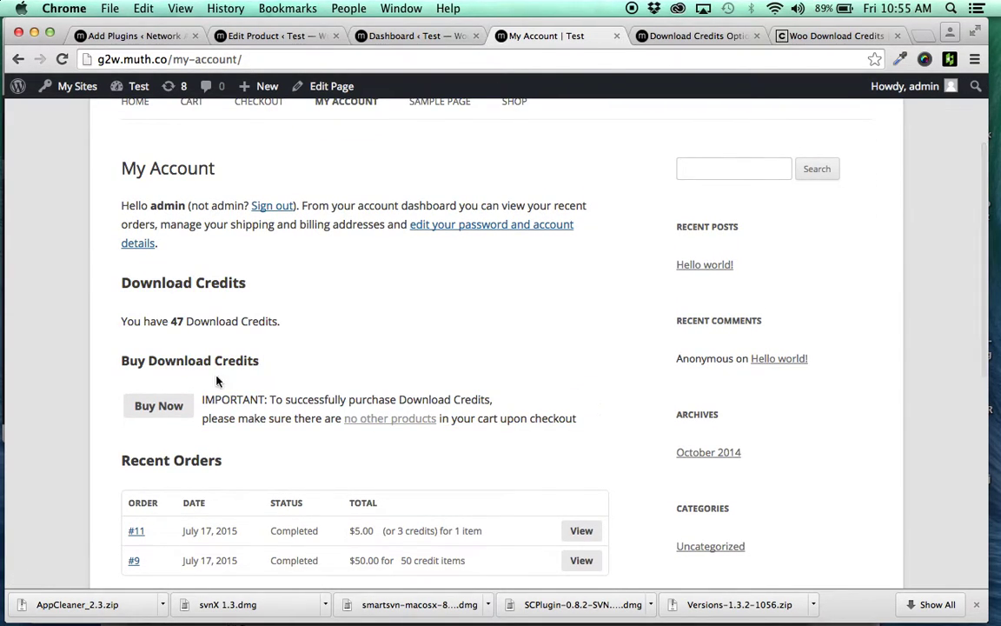
# - Start buying more download credits, check the package's price and credit quantity in the cart, and proceed to checkout
pyautogui.click(149, 410)
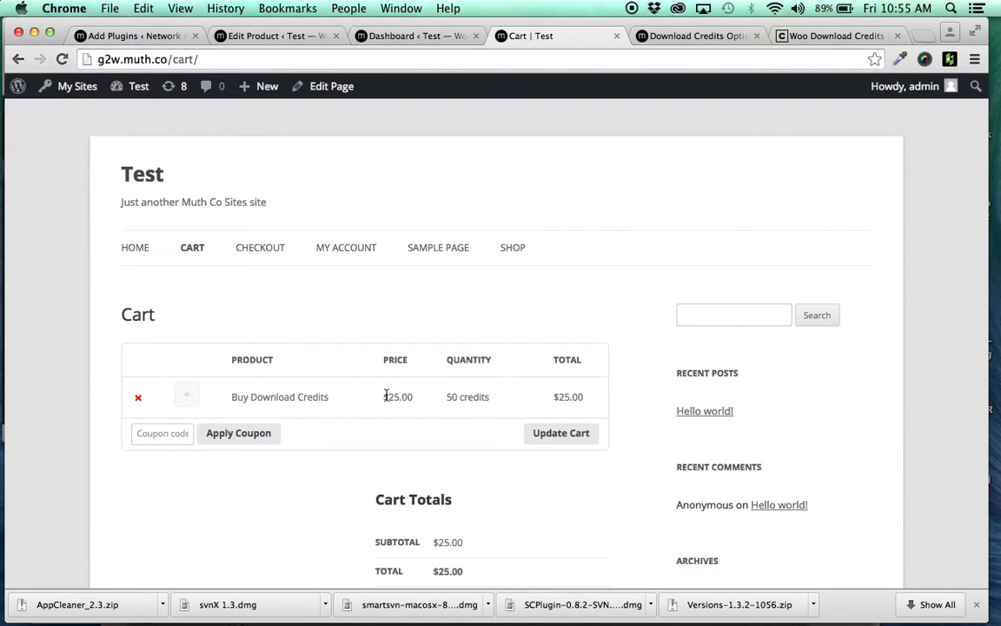
pyautogui.doubleClick(398, 396)
pyautogui.click(454, 399)
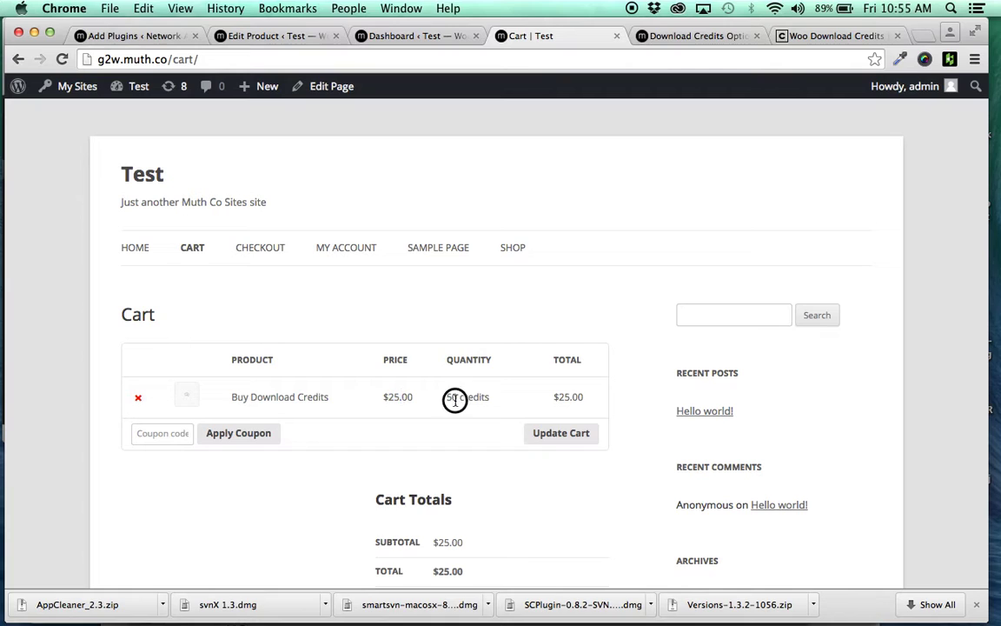
pyautogui.scroll(-5, 565, 438)
pyautogui.click(548, 424)
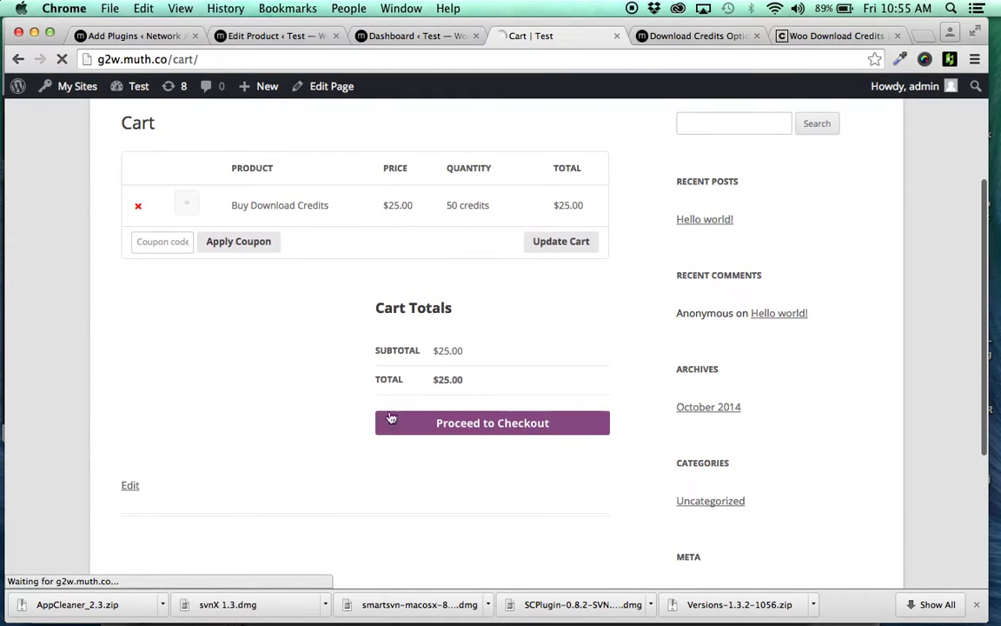
# - Choose Direct Bank Transfer as the payment method for the 50-credit package, place the order and review its confirmation
pyautogui.scroll(-10, 337, 410)
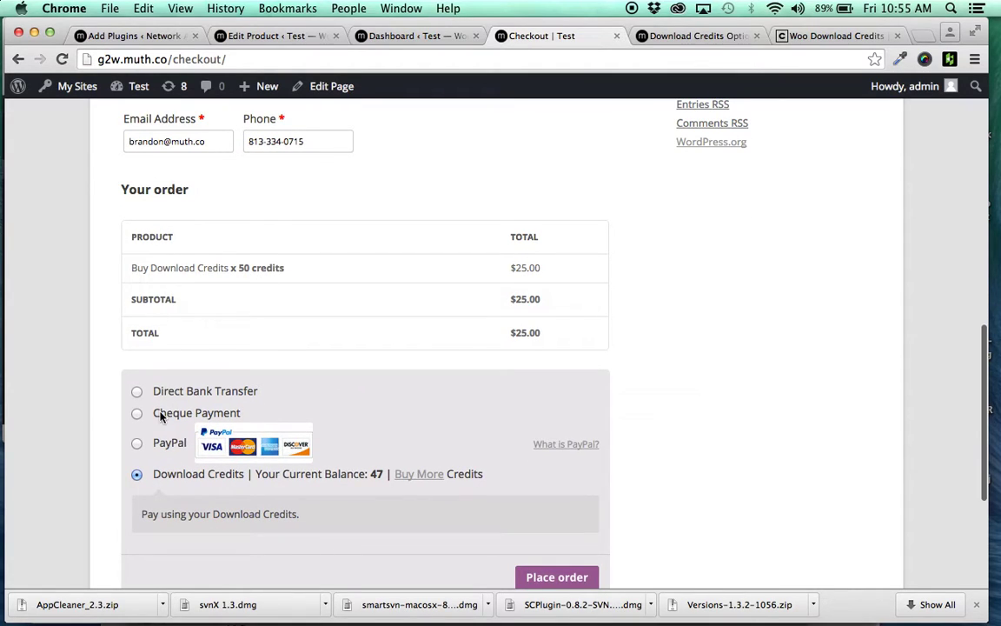
pyautogui.click(138, 392)
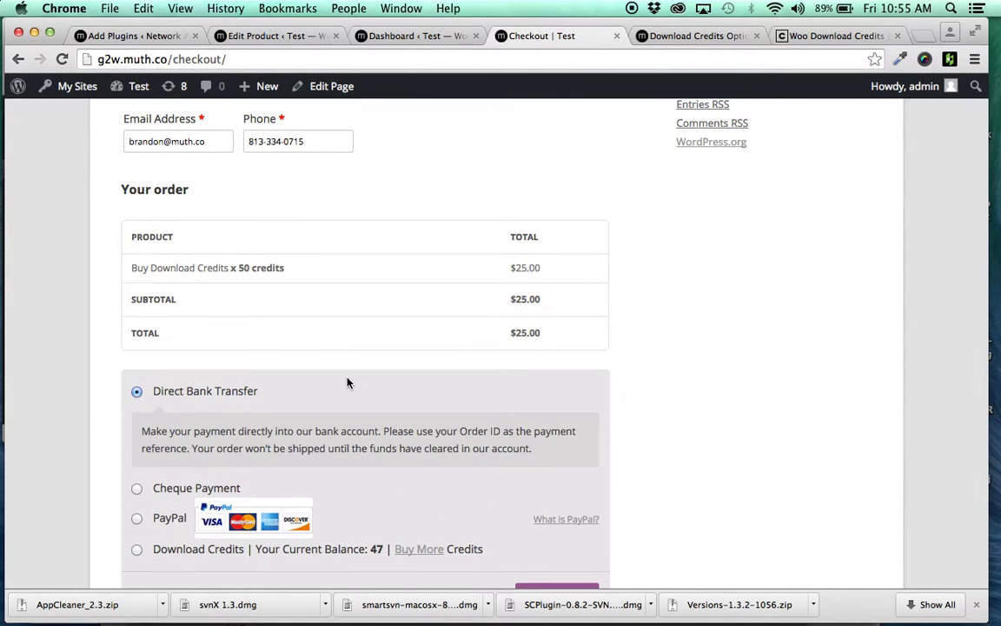
pyautogui.scroll(-3, 345, 380)
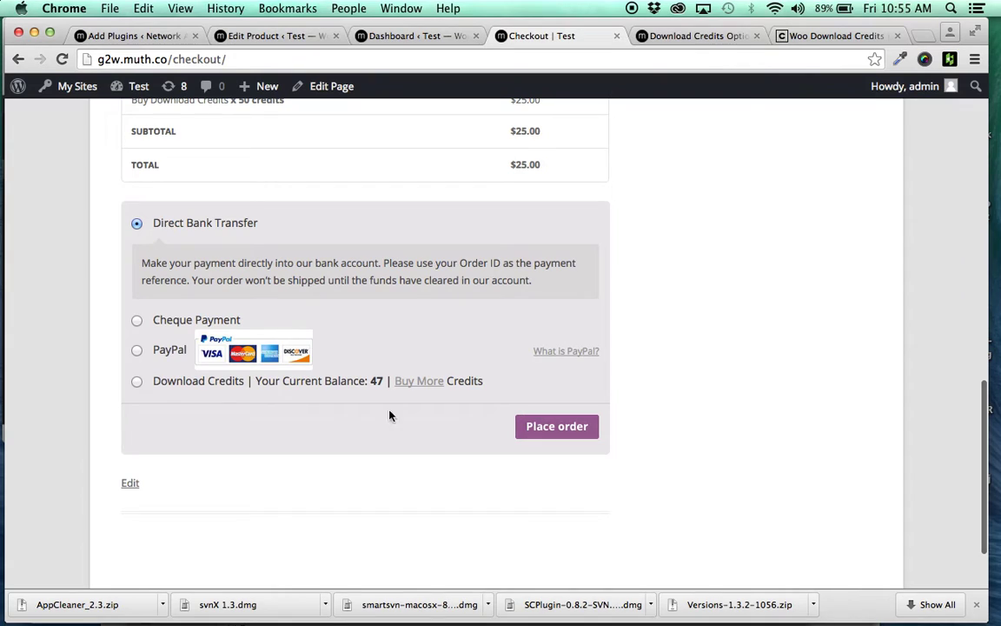
pyautogui.click(137, 382)
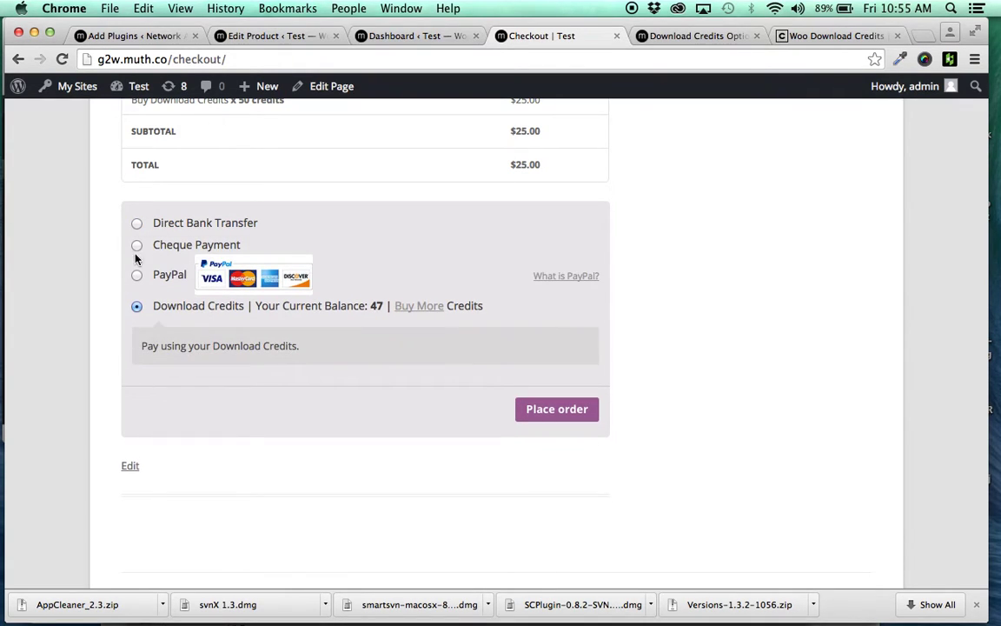
pyautogui.click(135, 228)
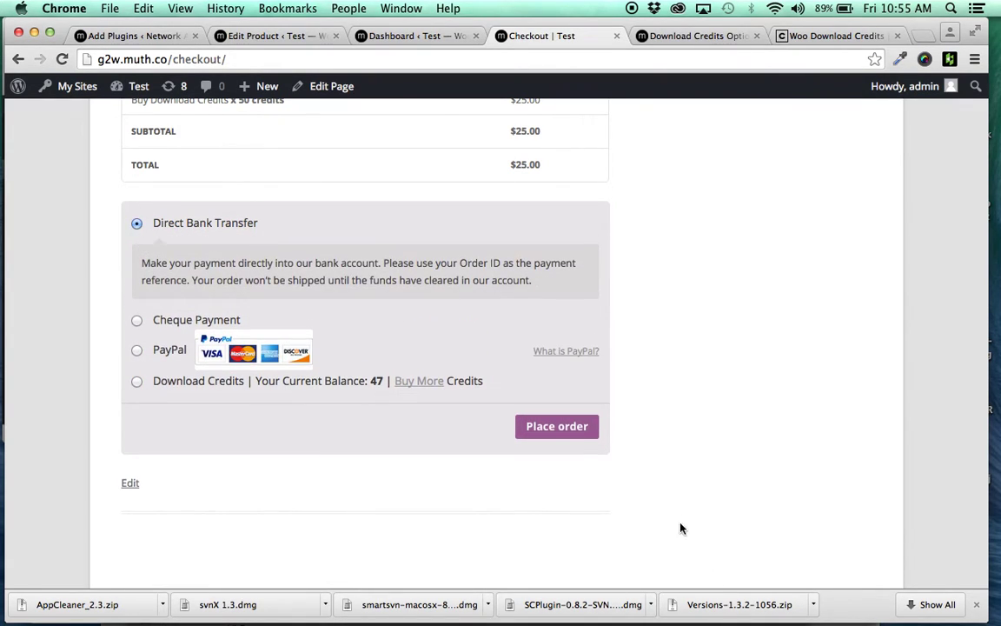
pyautogui.click(573, 433)
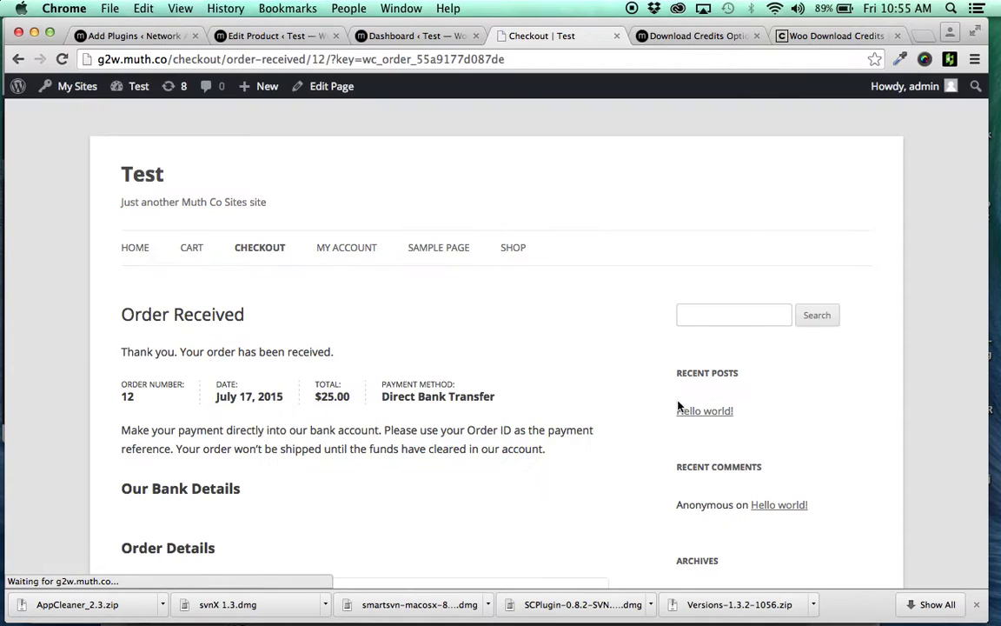
pyautogui.scroll(-4, 562, 376)
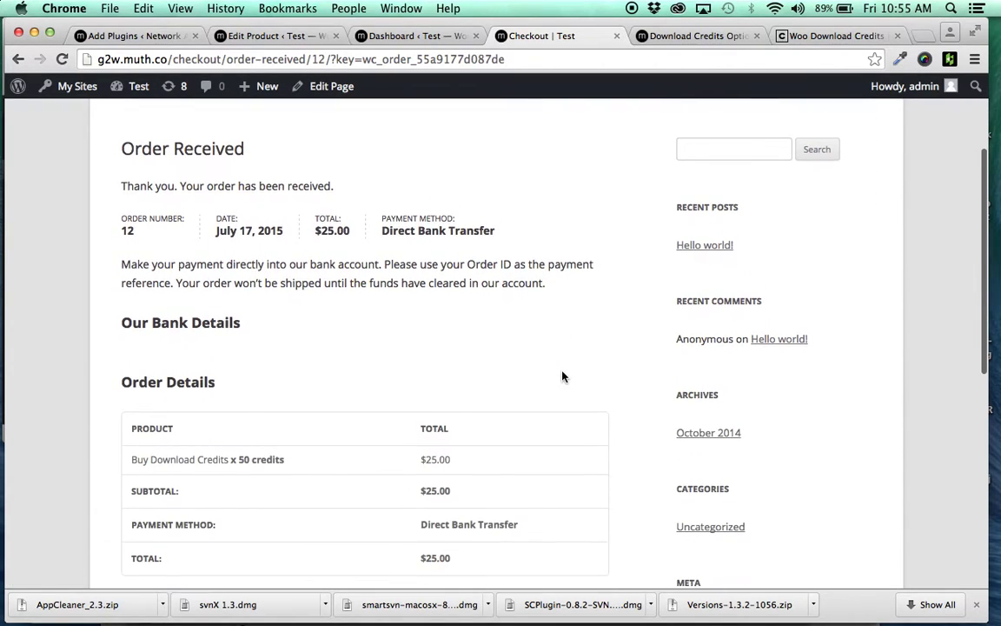
# - Open the WooCommerce orders list in the admin area and mark the $25.00 Direct Bank Transfer order as complete
pyautogui.click(289, 36)
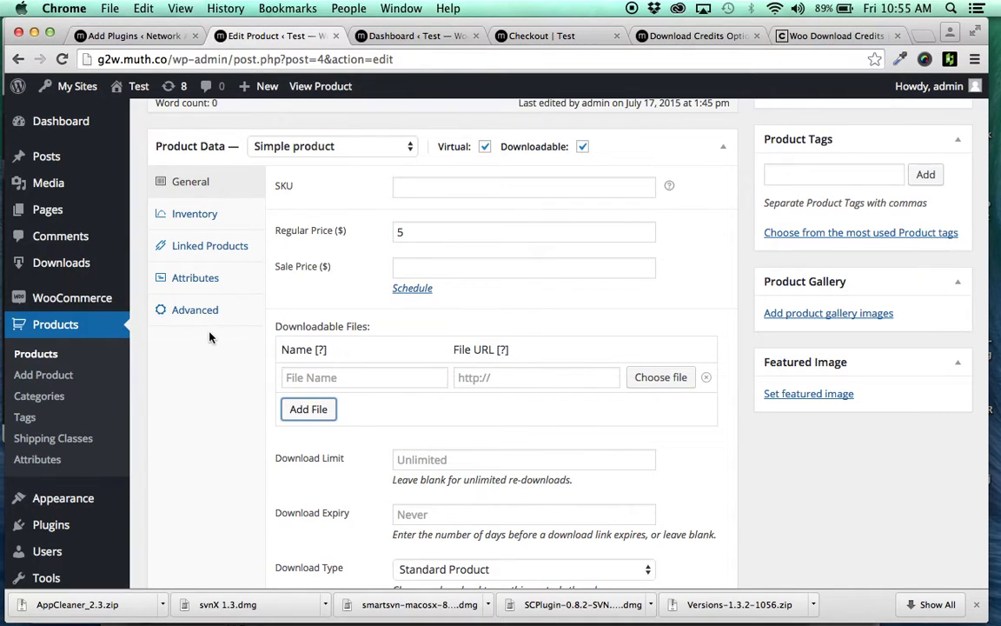
pyautogui.moveTo(87, 298)
pyautogui.click(148, 308)
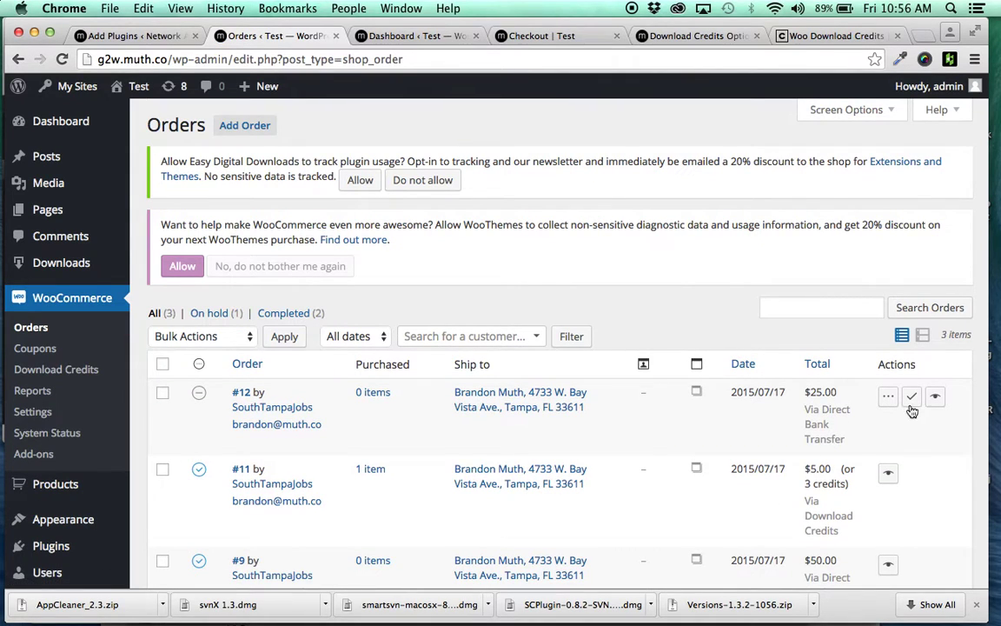
pyautogui.click(911, 400)
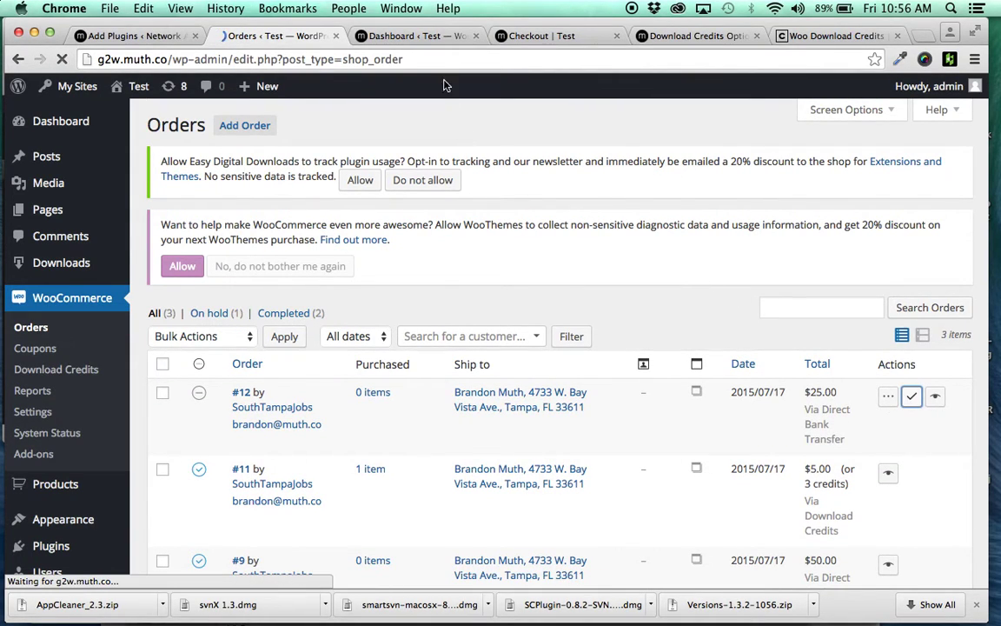
# - Return to the store's My Account page and examine the download credits balance
pyautogui.click(391, 35)
pyautogui.click(551, 38)
pyautogui.scroll(-3, 269, 318)
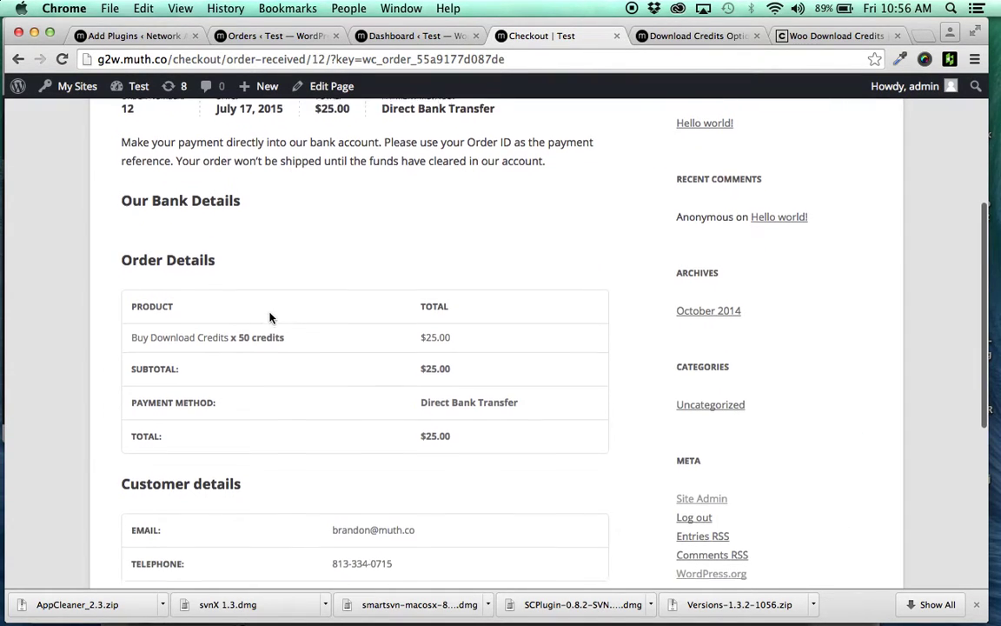
pyautogui.scroll(6, 270, 318)
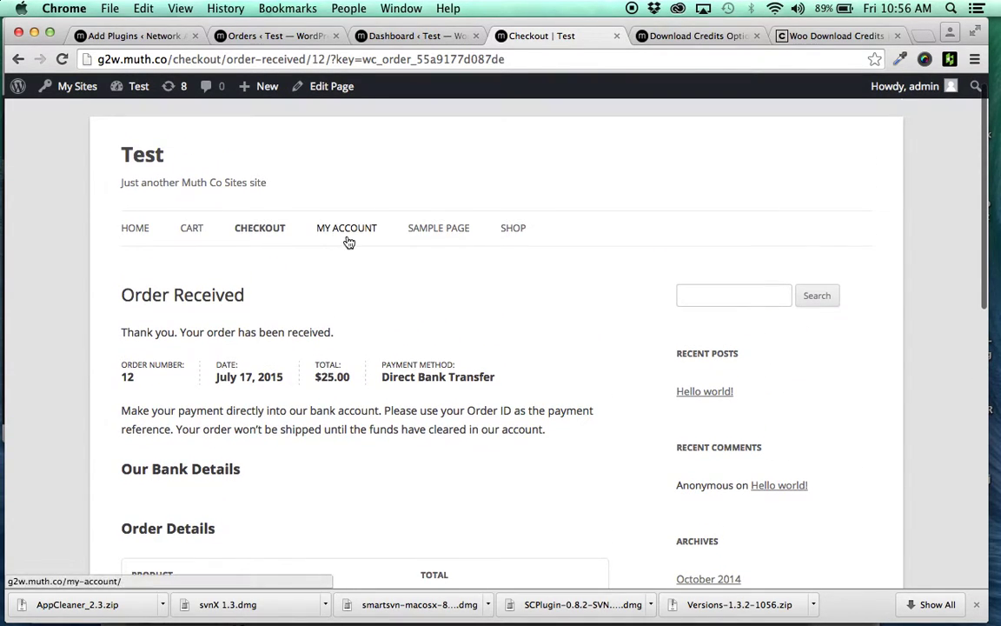
pyautogui.click(346, 229)
pyautogui.scroll(-2, 364, 321)
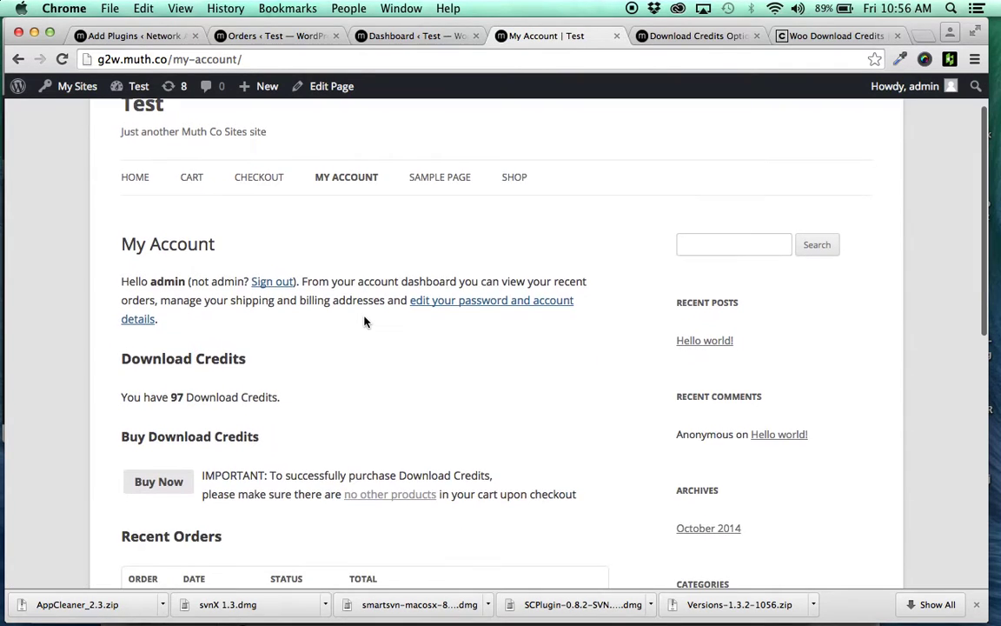
pyautogui.moveTo(172, 380); pyautogui.dragTo(188, 380)
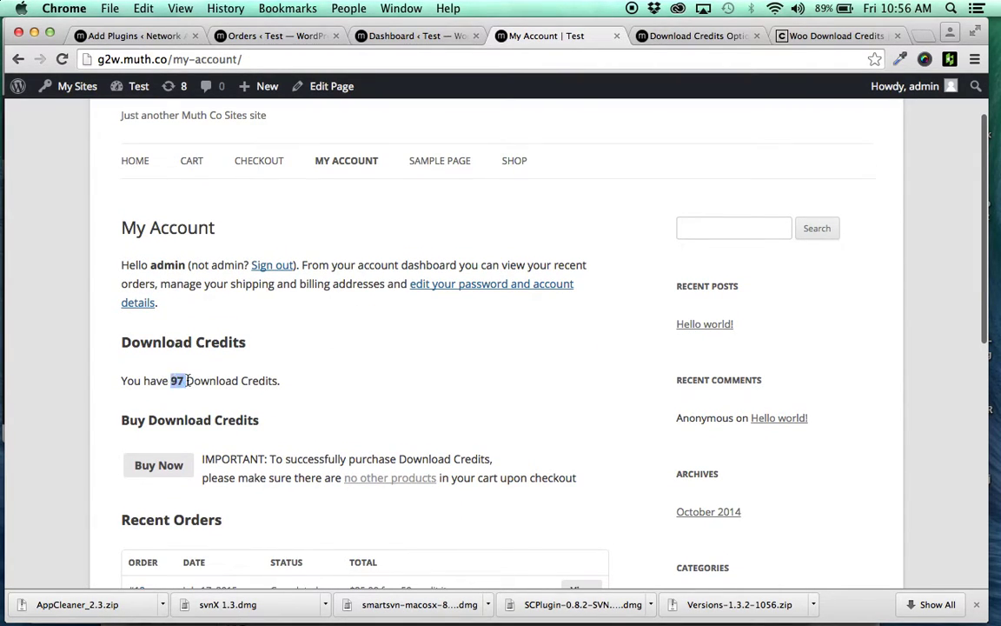
pyautogui.click(179, 380)
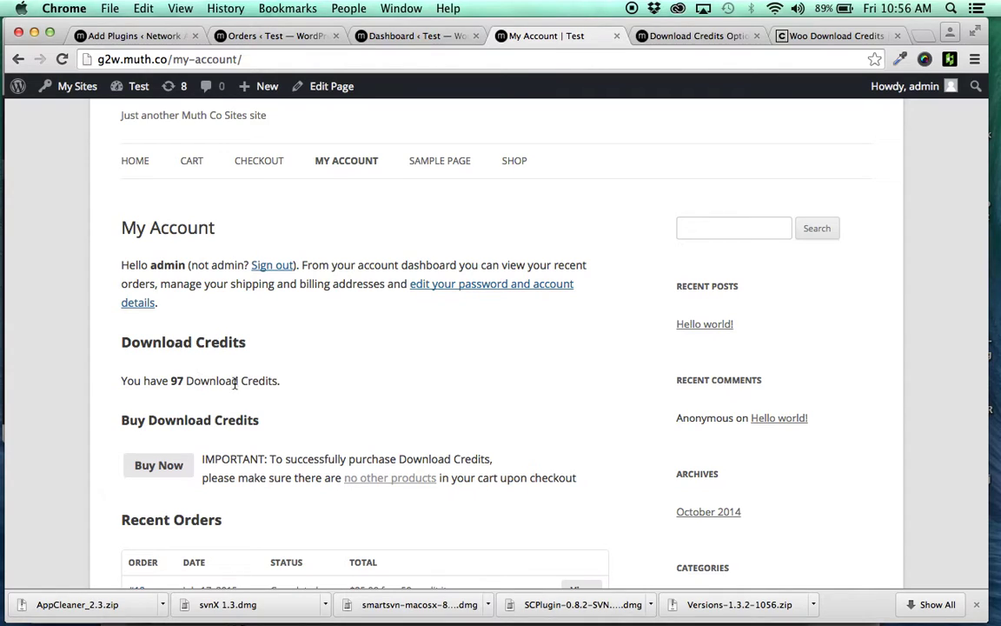
# - Examine the recent orders list and the download credits balance on the My Account page
pyautogui.scroll(-10, 265, 383)
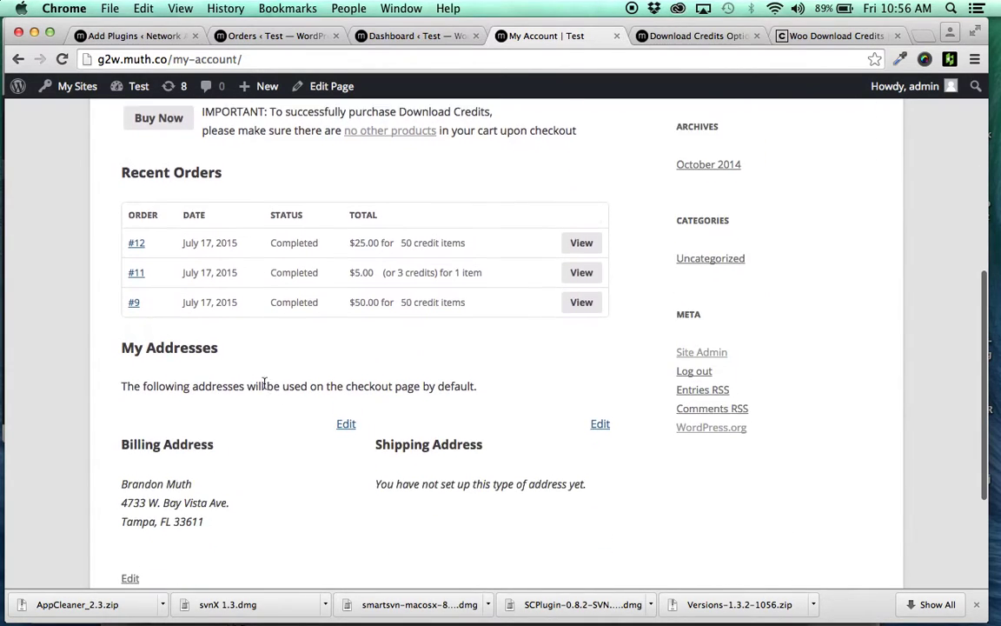
pyautogui.scroll(12, 265, 388)
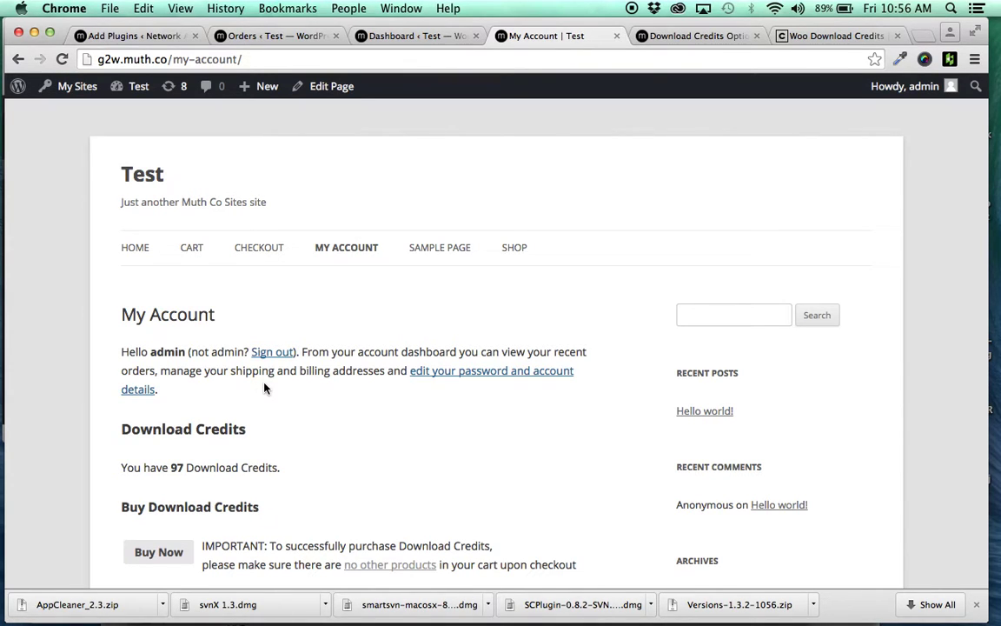
pyautogui.scroll(-3, 353, 395)
pyautogui.scroll(-1, 354, 396)
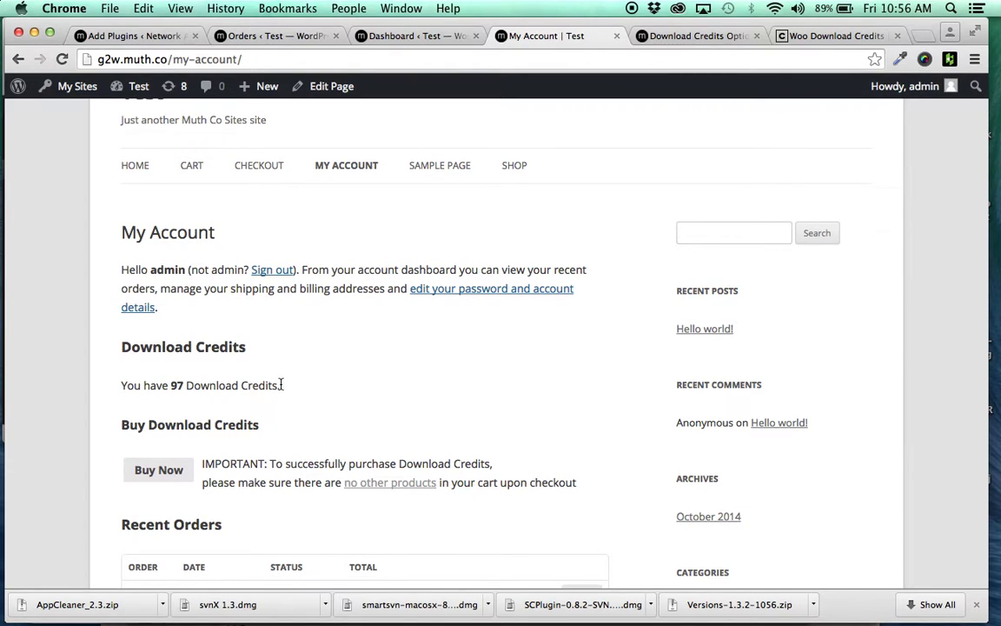
pyautogui.press('super+t')
pyautogui.write('www.mod')
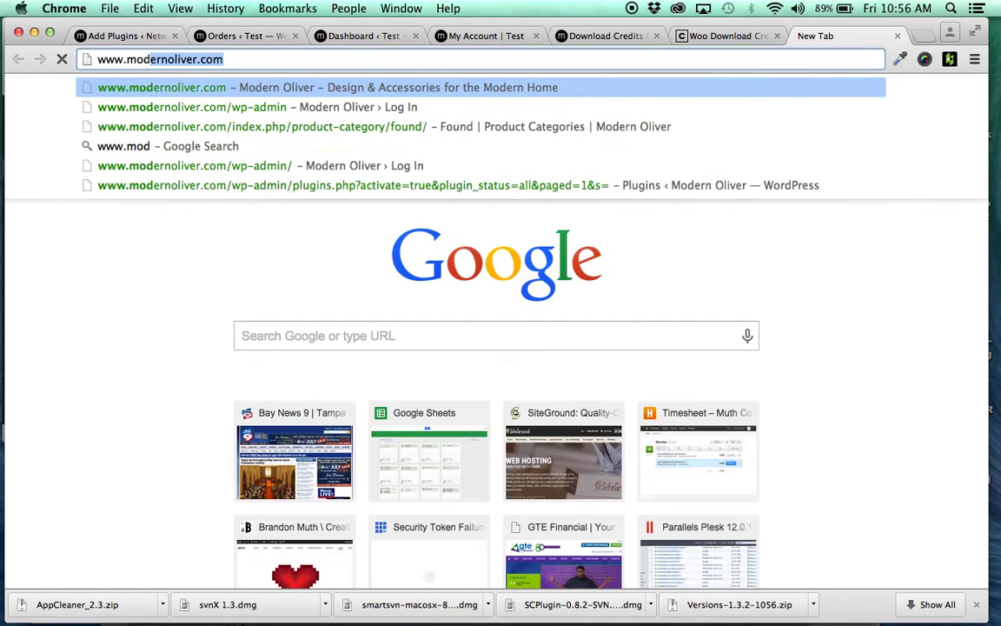
pyautogui.press('Return')
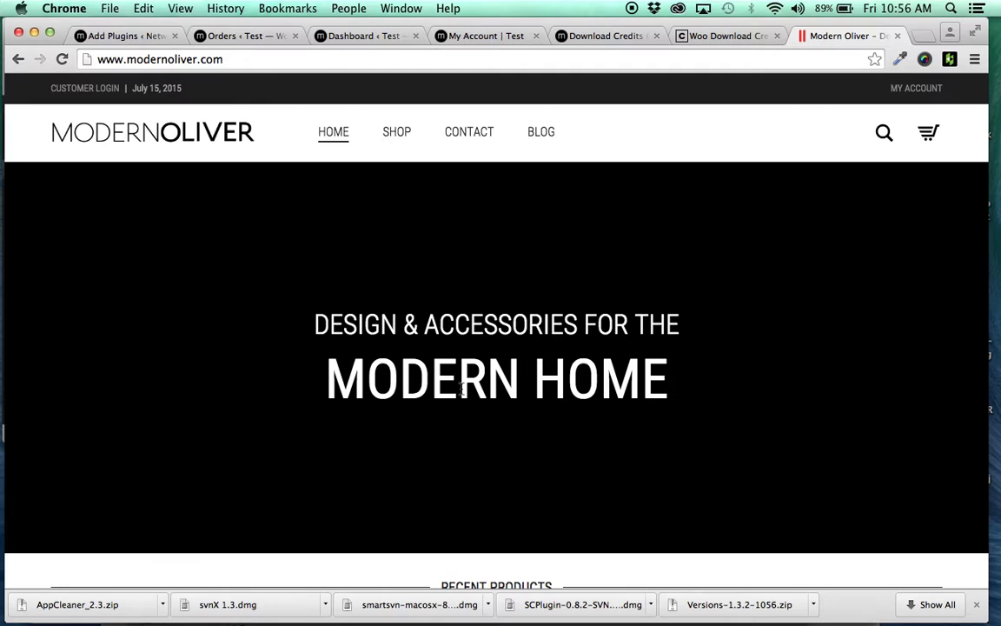
pyautogui.scroll(-5, 463, 391)
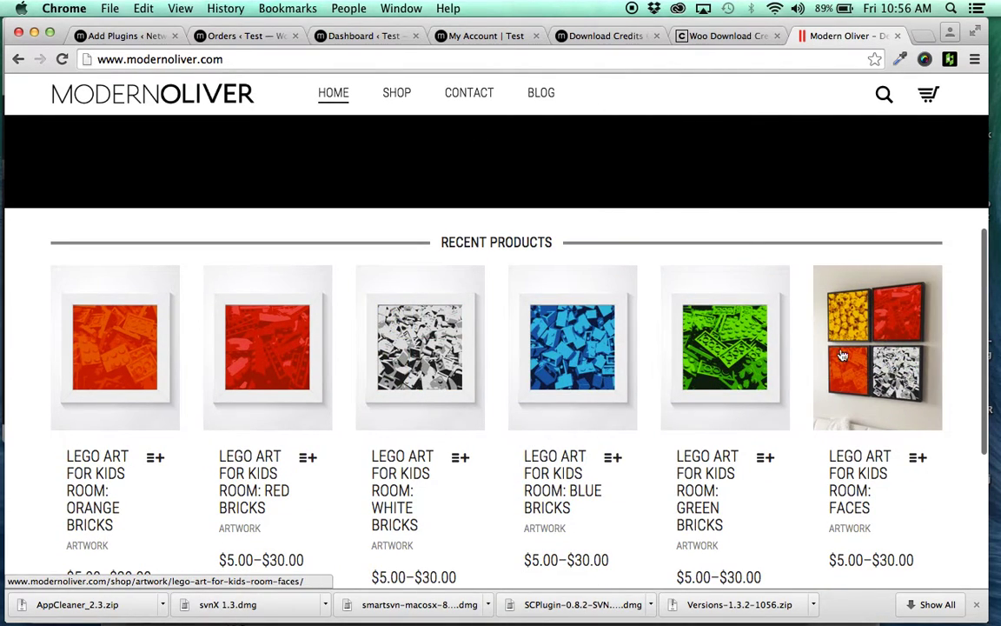
pyautogui.scroll(-2, 35, 353)
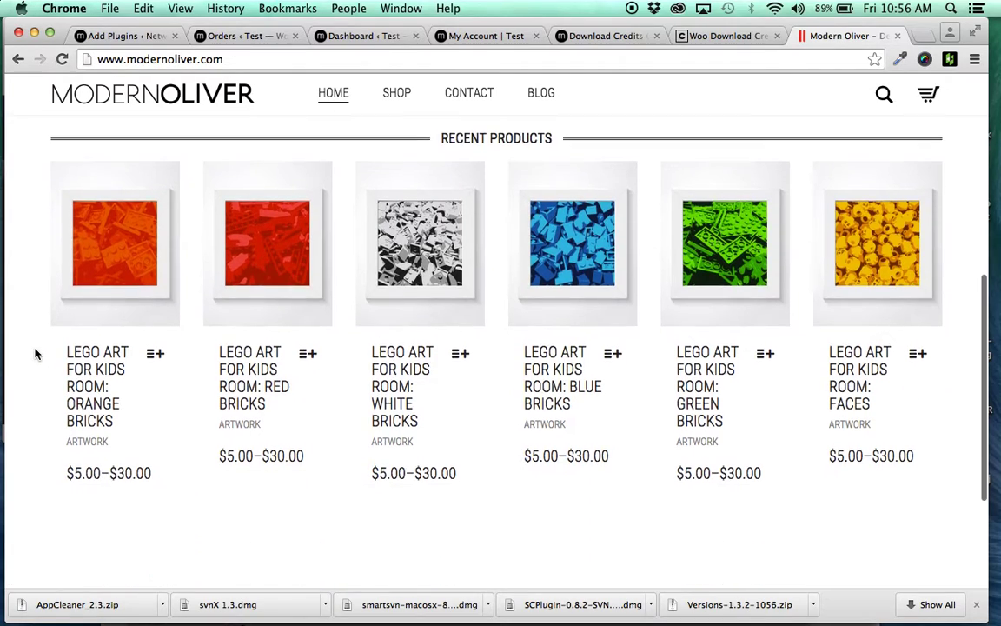
pyautogui.scroll(2, 34, 353)
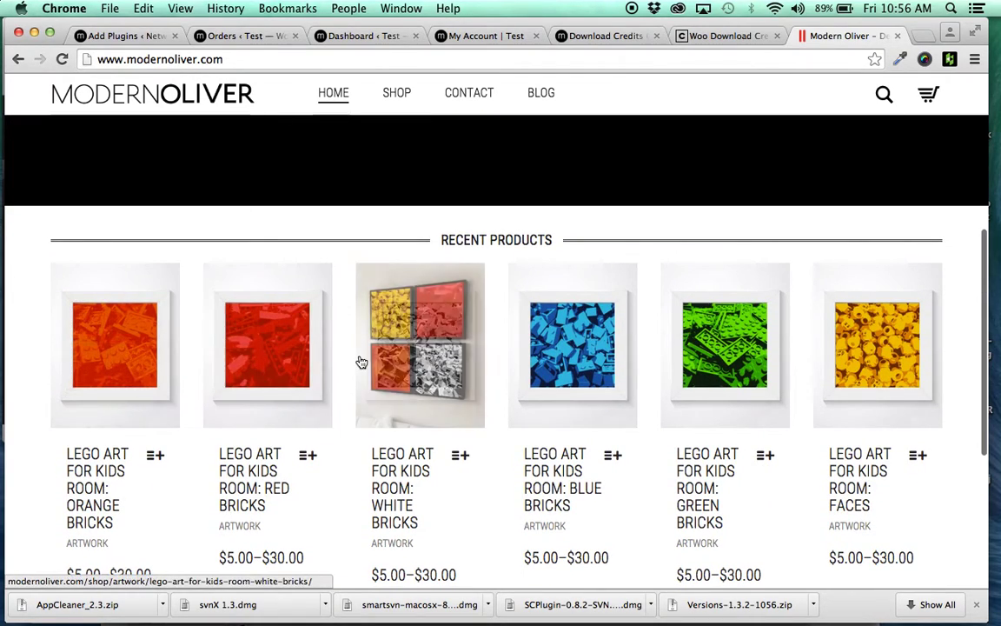
pyautogui.scroll(5, 402, 353)
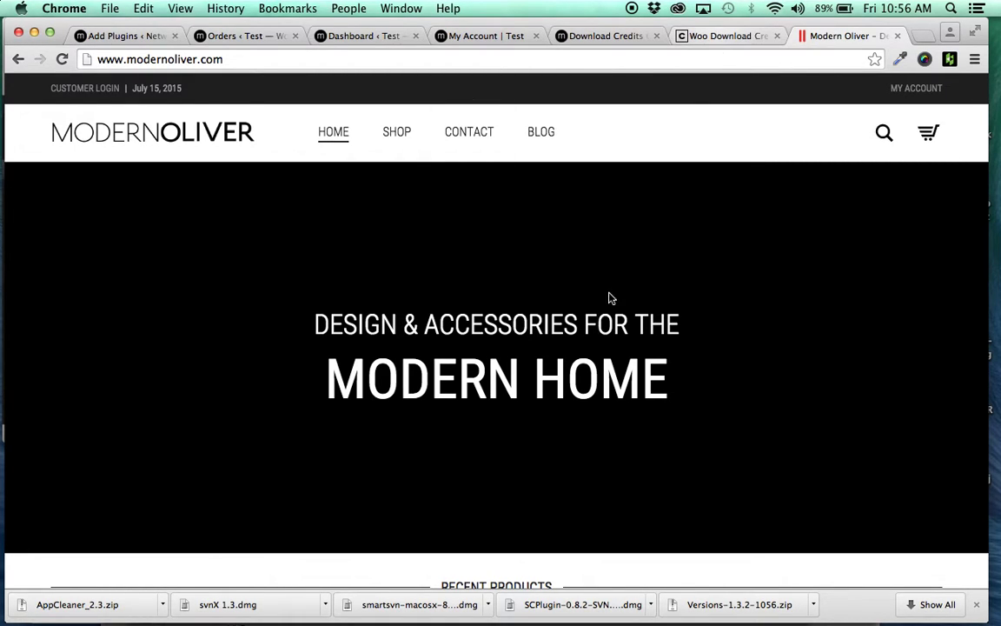
# - Open the Found category of the Modern Oliver shop and view its products
pyautogui.moveTo(393, 133)
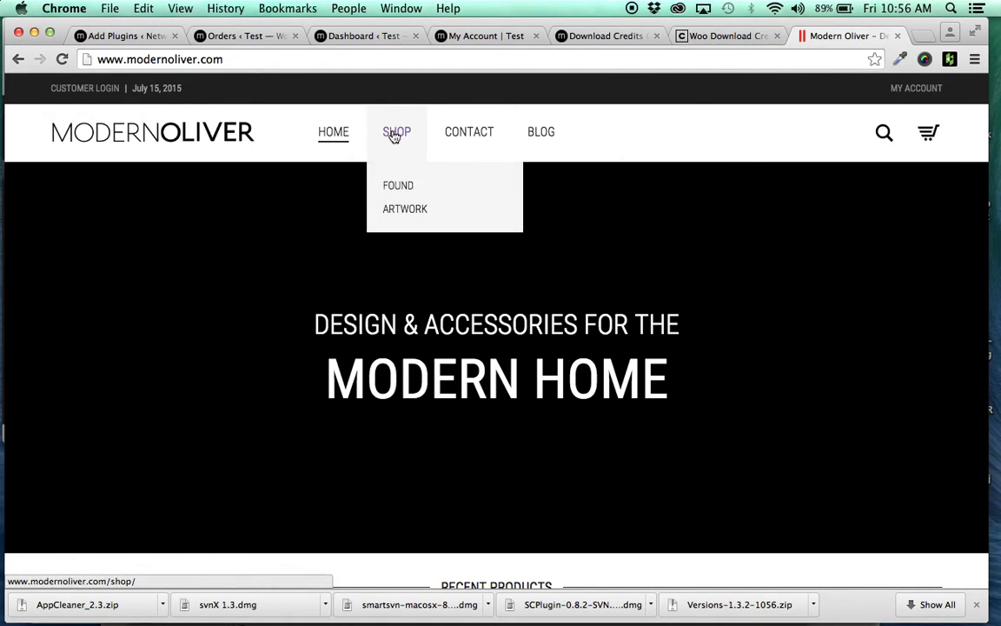
pyautogui.click(405, 189)
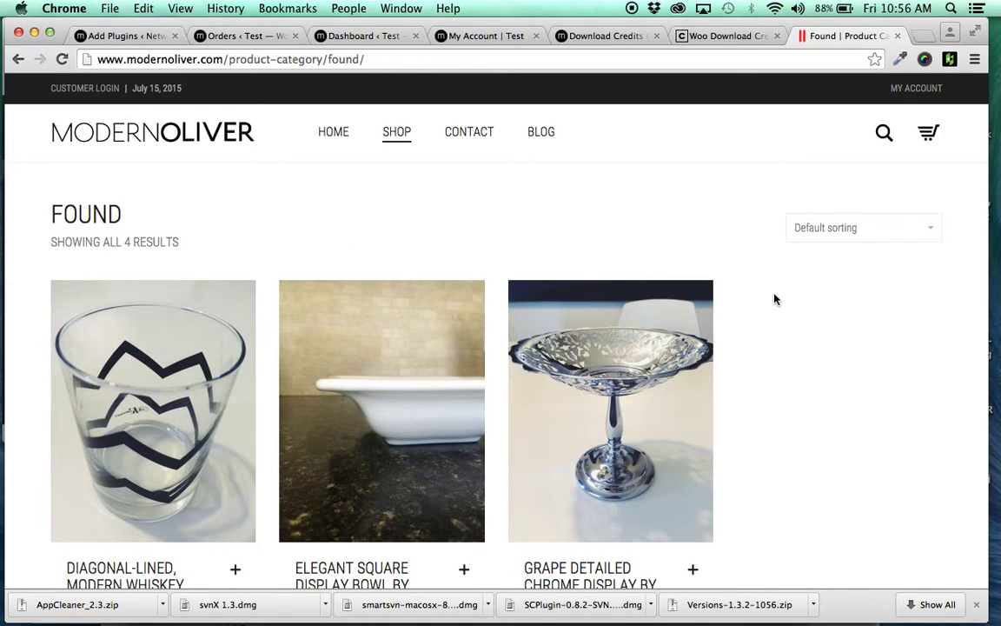
pyautogui.scroll(-1, 776, 299)
pyautogui.scroll(1, 776, 299)
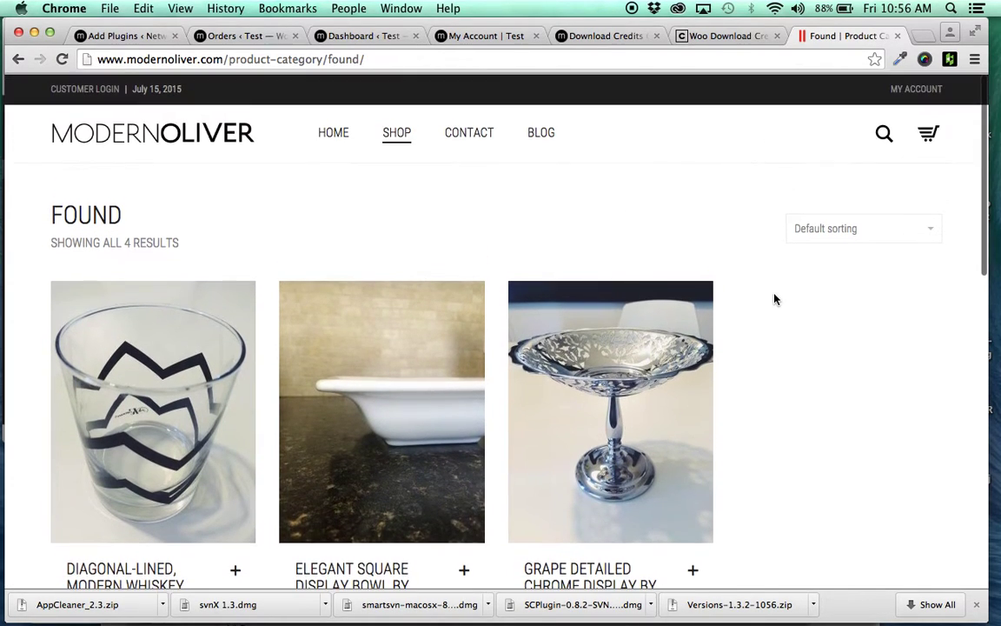
pyautogui.scroll(-1, 776, 299)
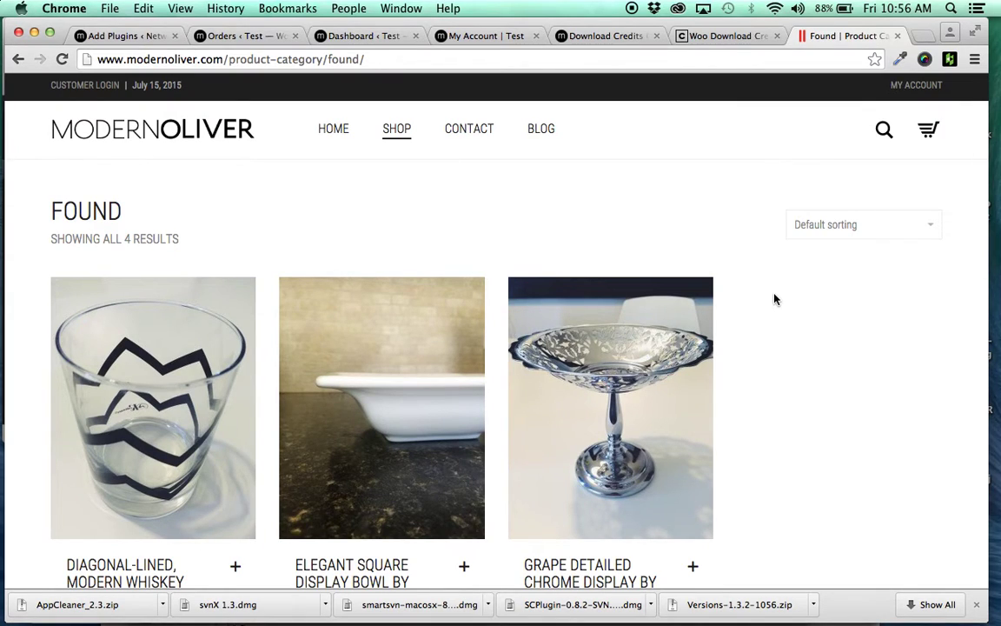
# - Return to the WordPress network admin of Muth Co Sites and open its installed plugins list
pyautogui.click(724, 37)
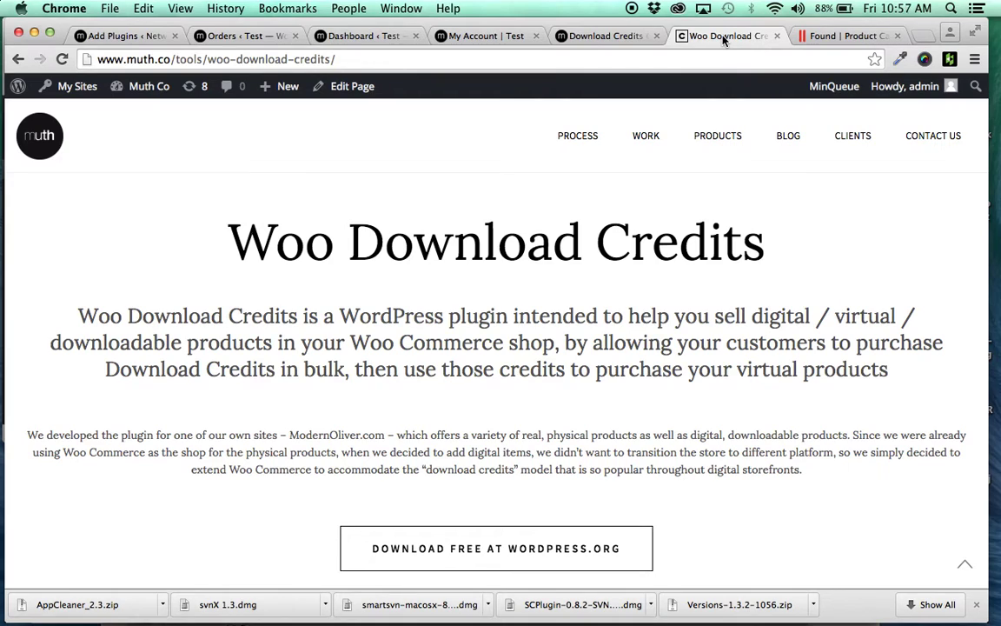
pyautogui.click(591, 35)
pyautogui.click(444, 35)
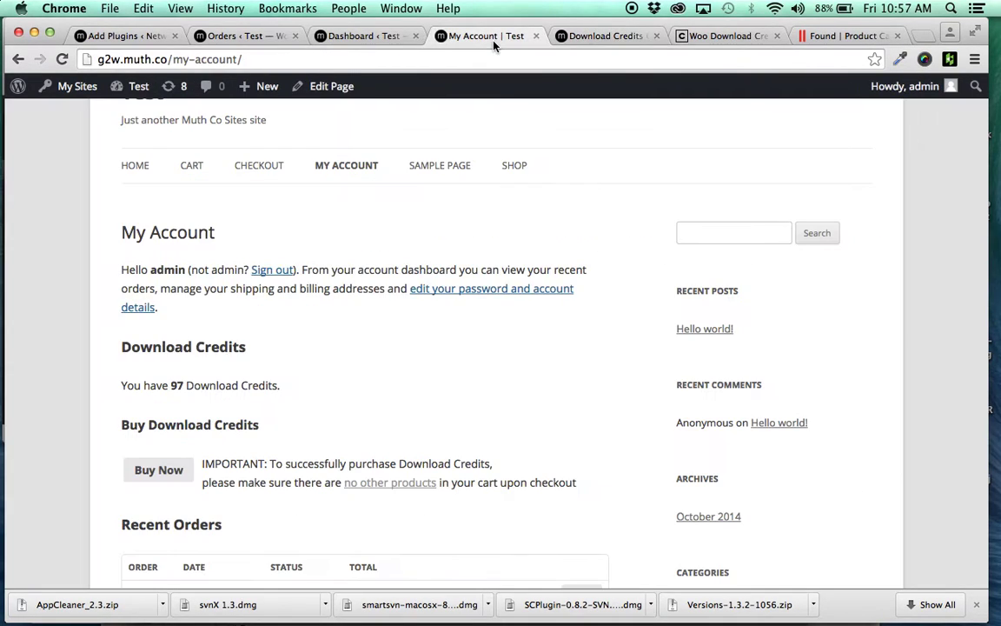
pyautogui.click(115, 35)
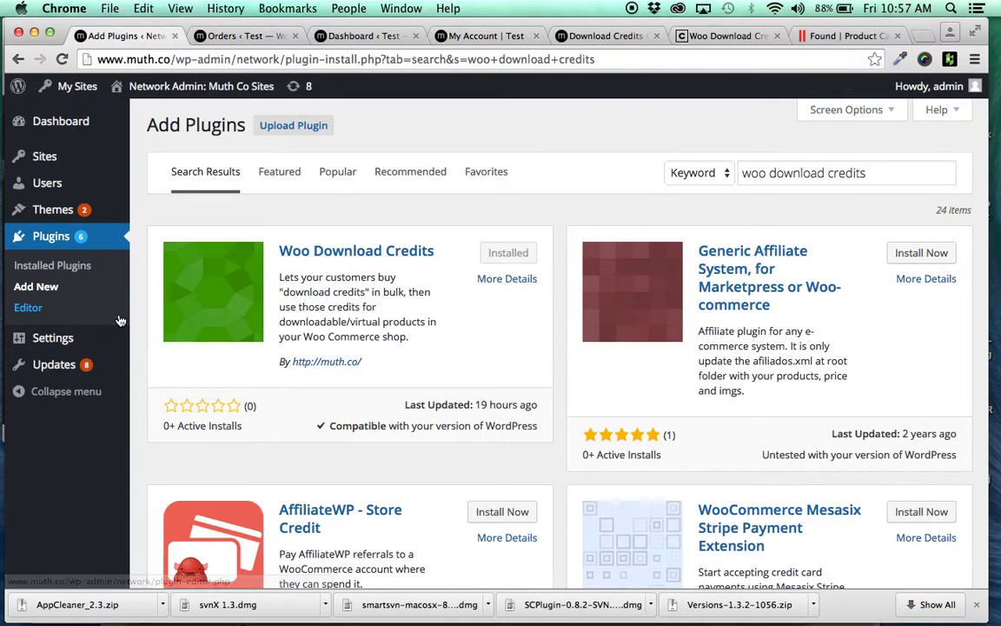
pyautogui.moveTo(73, 86)
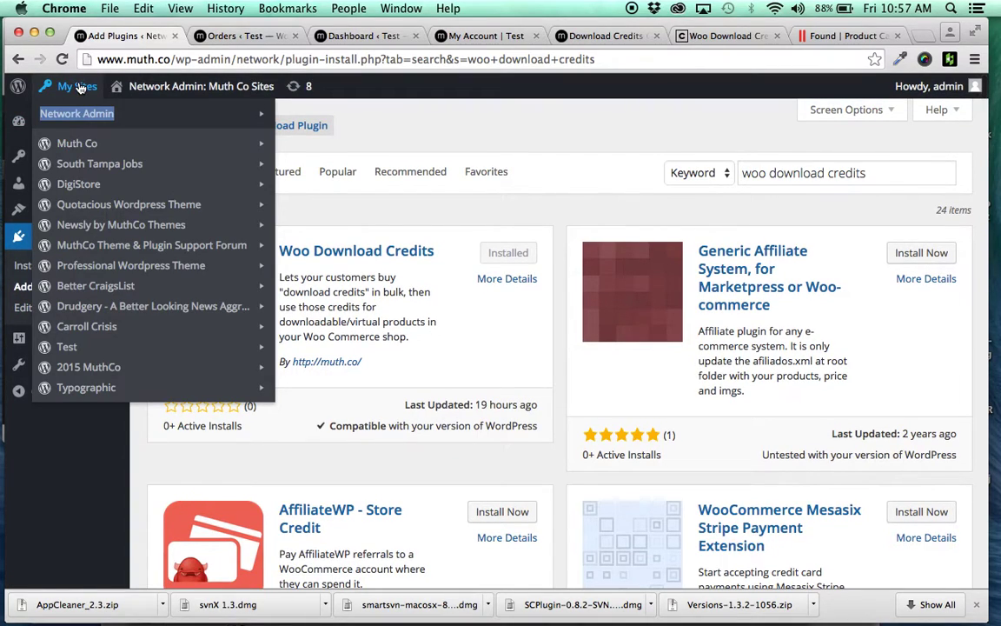
pyautogui.click(78, 119)
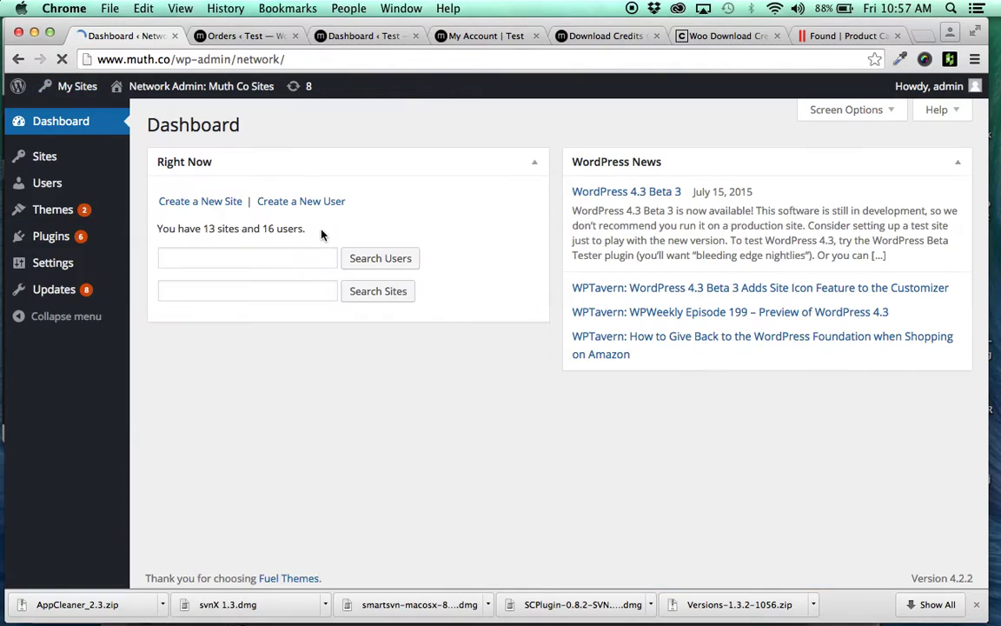
pyautogui.moveTo(41, 252)
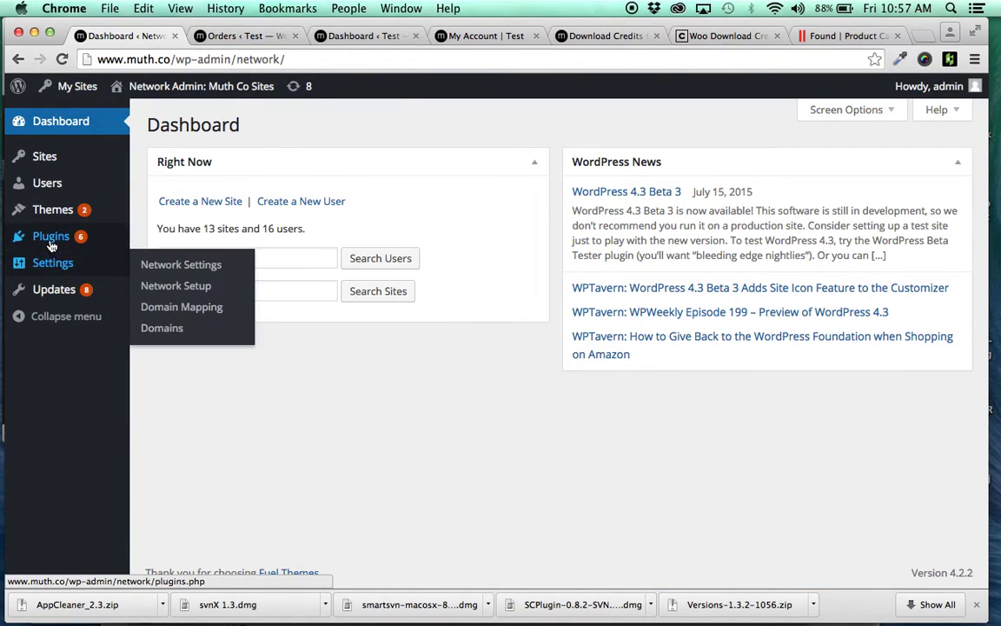
pyautogui.click(40, 247)
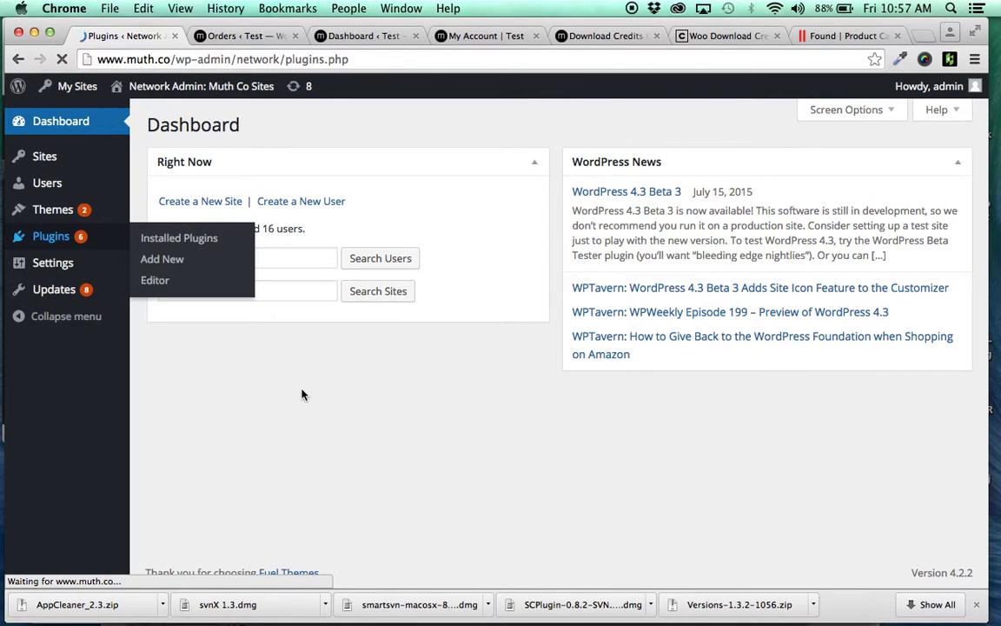
# - Find the Woo Download Credits plugin in the installed plugins and network deactivate it
pyautogui.scroll(-10, 260, 387)
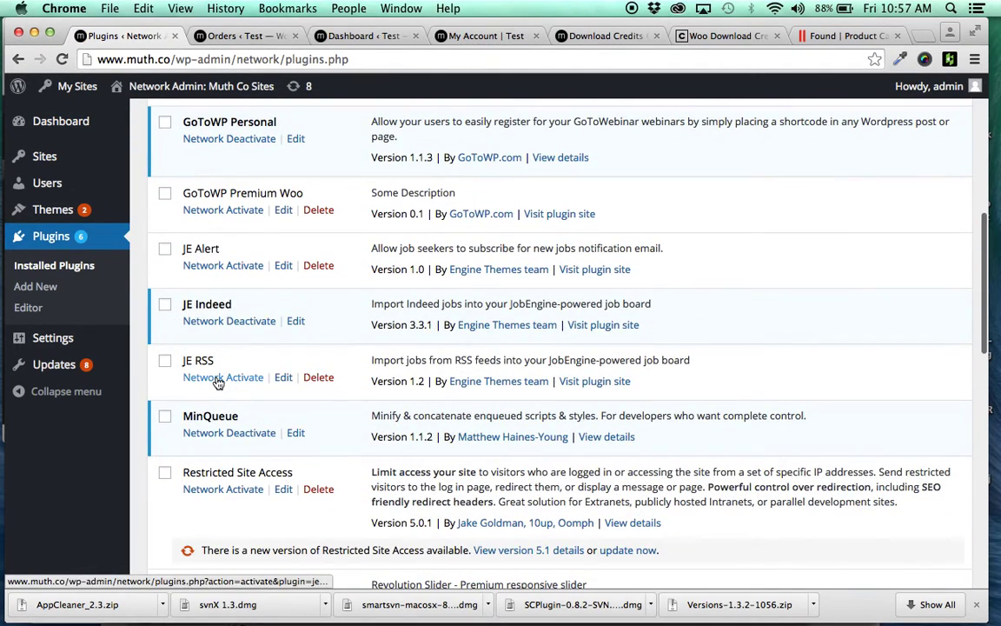
pyautogui.scroll(1, 217, 381)
pyautogui.scroll(1, 217, 381)
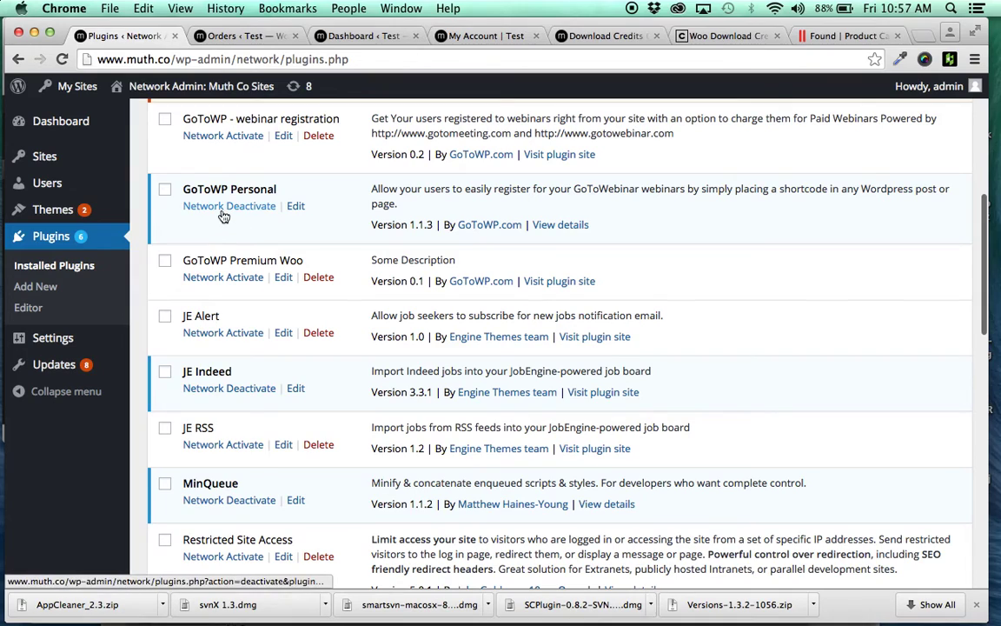
pyautogui.scroll(-10, 225, 251)
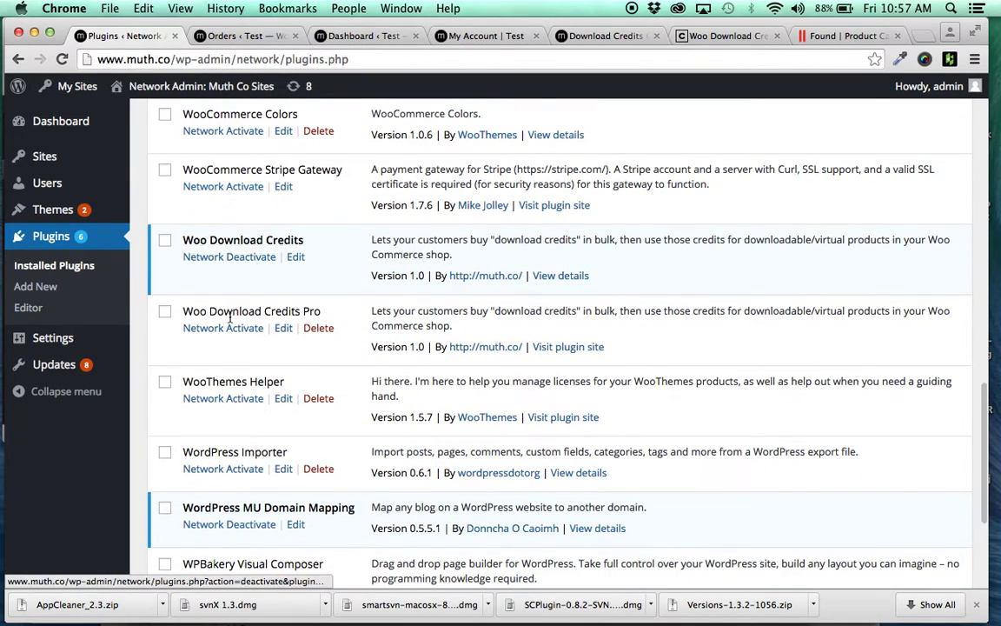
pyautogui.scroll(-2, 230, 322)
pyautogui.scroll(1, 231, 322)
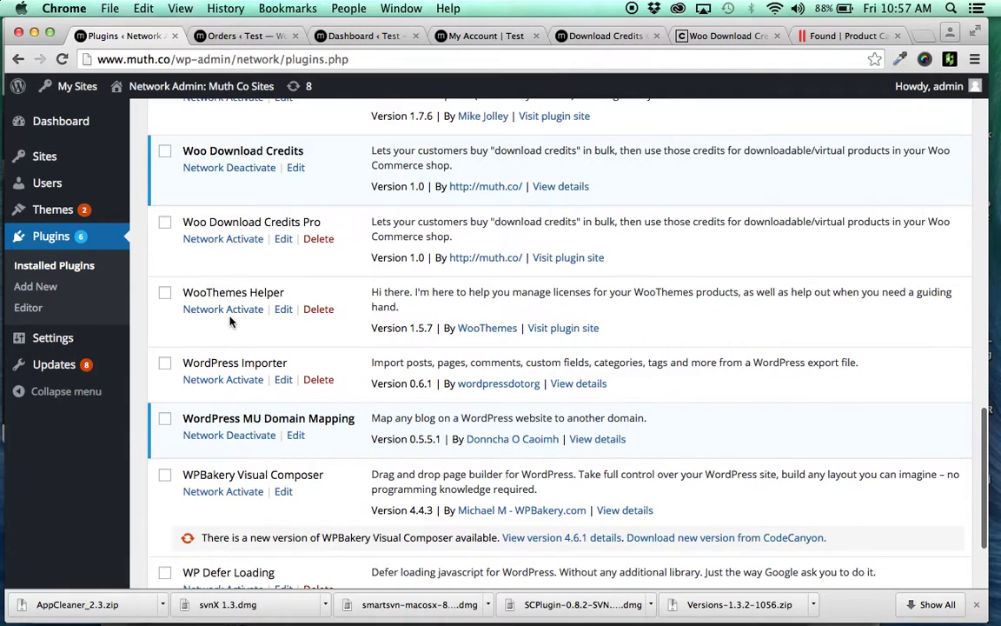
pyautogui.click(226, 172)
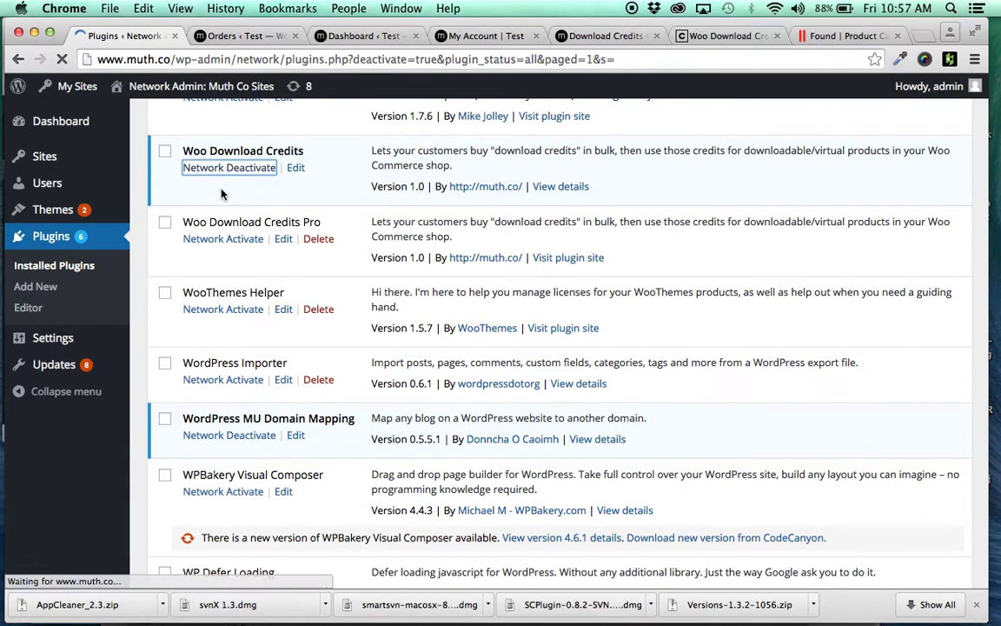
# - Network activate the Woo Download Credits Pro plugin
pyautogui.scroll(-10, 209, 286)
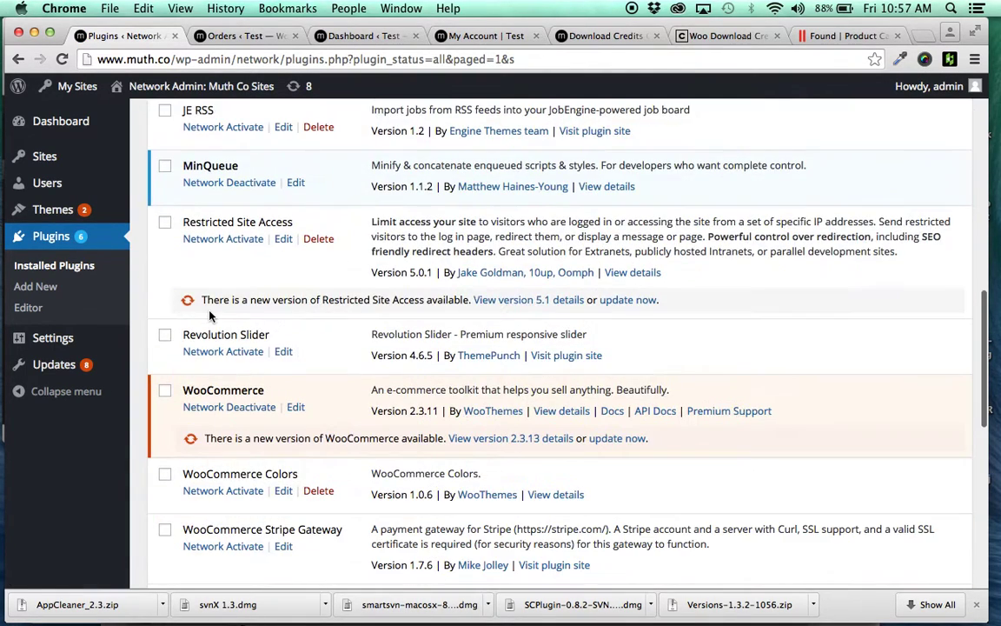
pyautogui.scroll(-8, 209, 315)
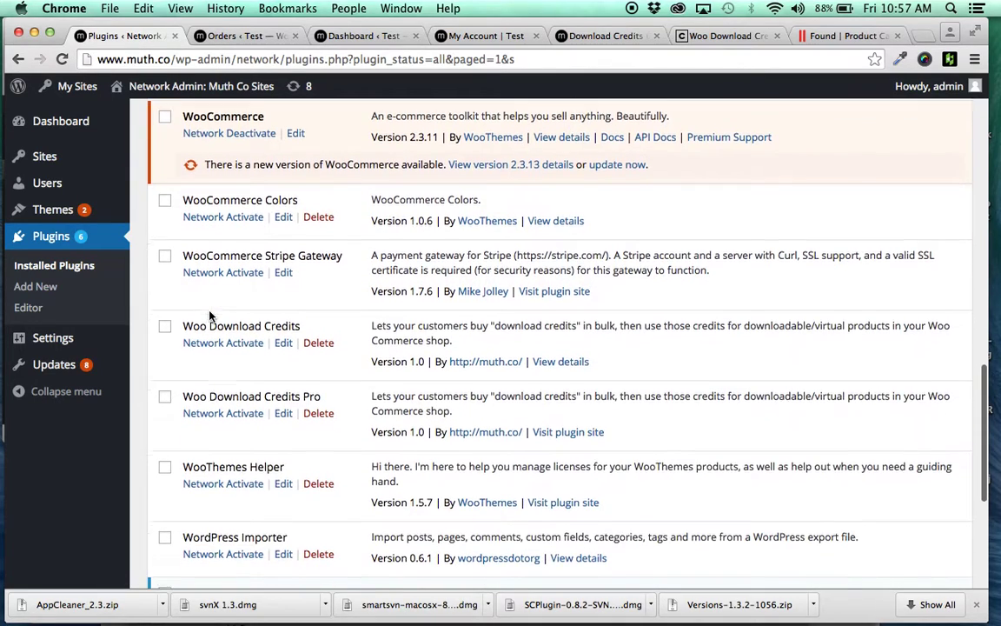
pyautogui.click(210, 306)
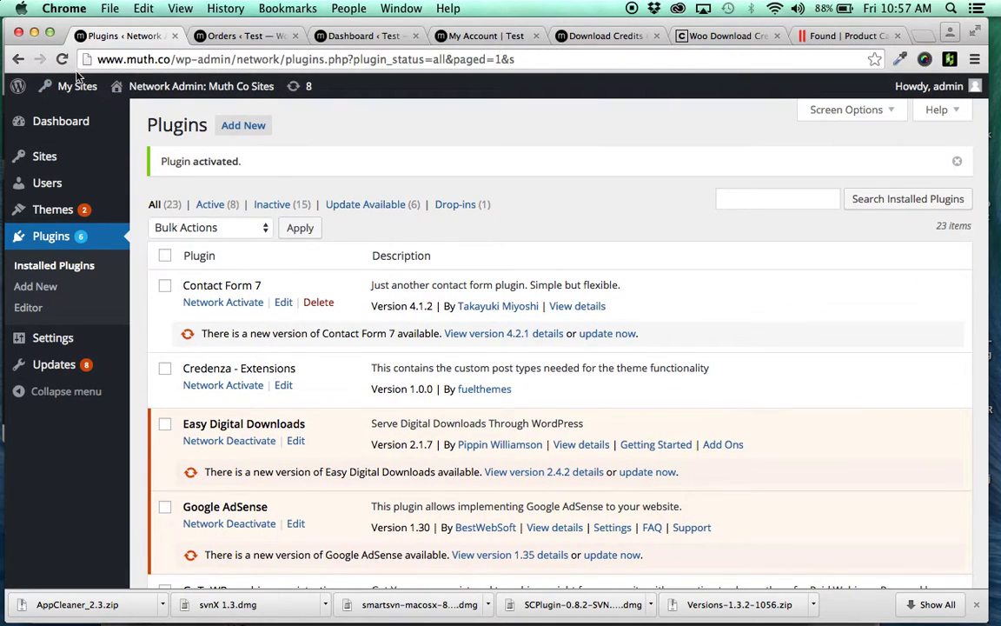
# - Switch to the Test site's admin dashboard and open the WooCommerce Download Credits settings page
pyautogui.moveTo(78, 86)
pyautogui.click(67, 345)
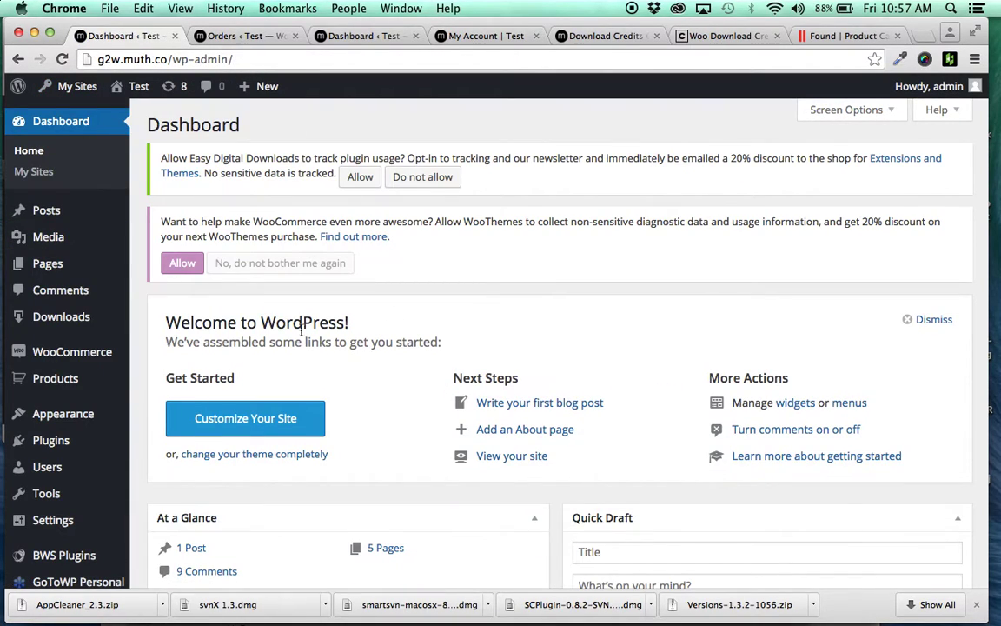
pyautogui.moveTo(52, 352)
pyautogui.click(183, 395)
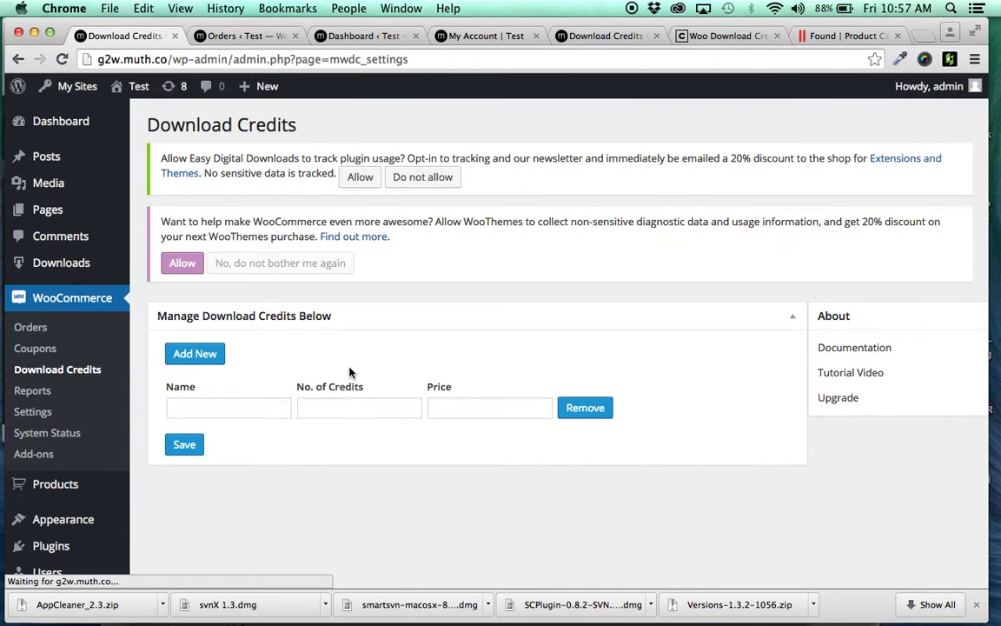
# - Fill in the first credit package with the name Tier 1, 10 credits and a price of 50
pyautogui.click(206, 402)
pyautogui.write('Te')
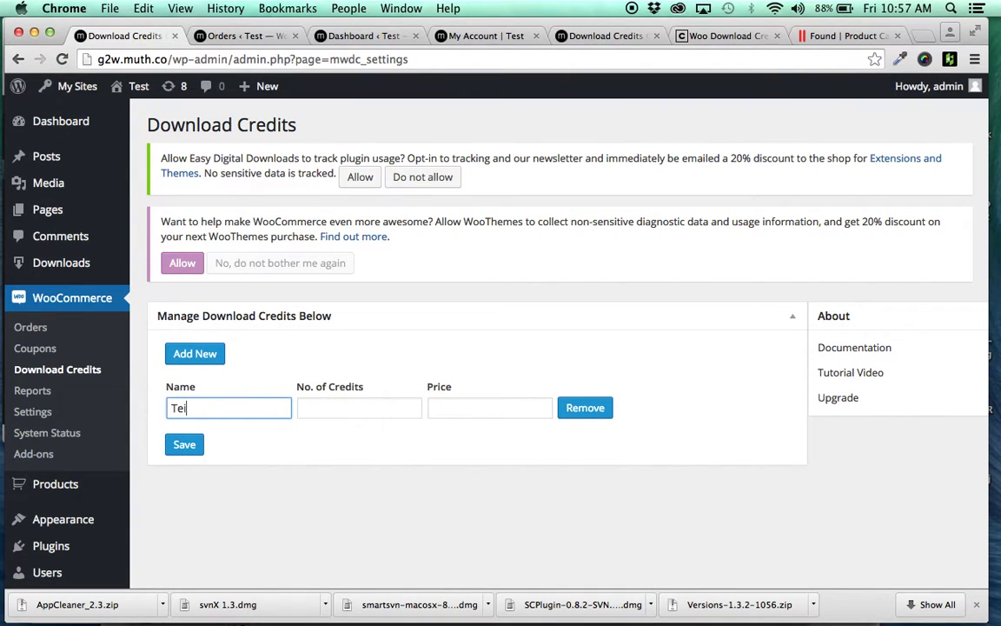
pyautogui.press('BackSpace')
pyautogui.write('i')
pyautogui.press('Down')
pyautogui.press('Return')
pyautogui.press('Tab')
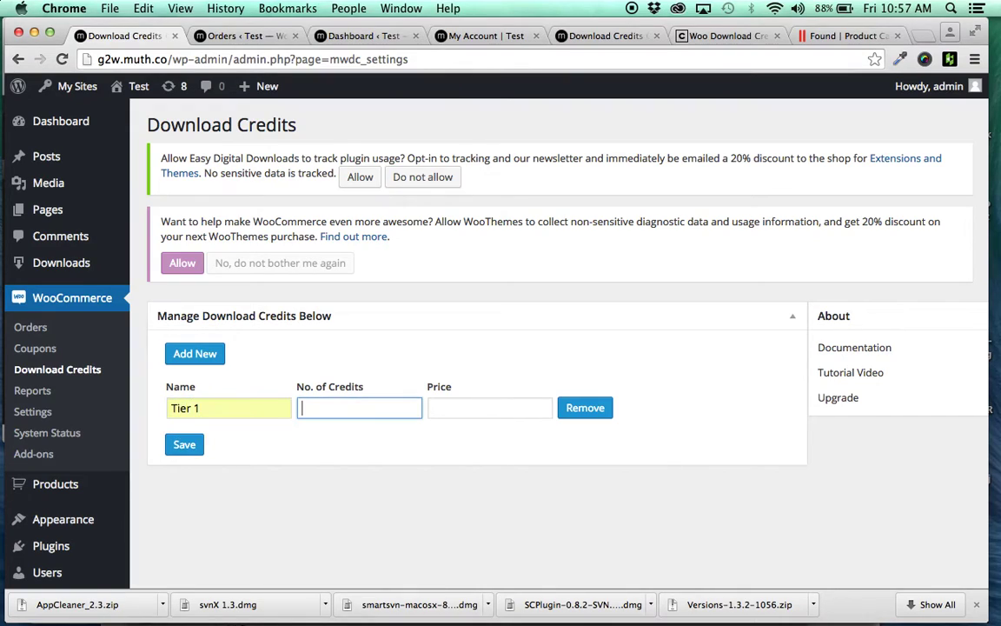
pyautogui.press('Tab')
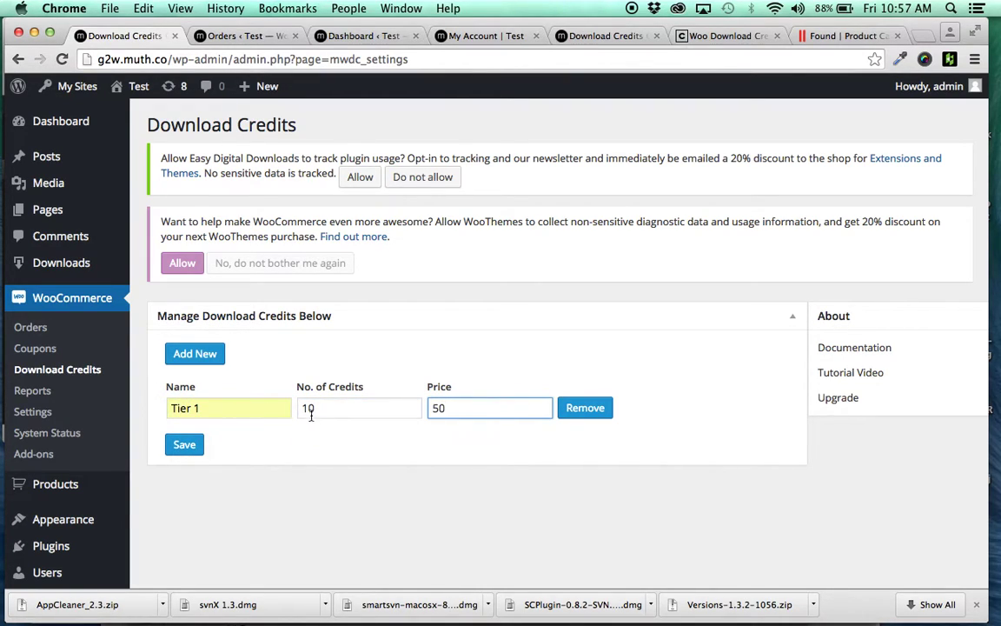
# - Add a second credit package named Tier 2 with 20 credits and a price of 75
pyautogui.click(194, 354)
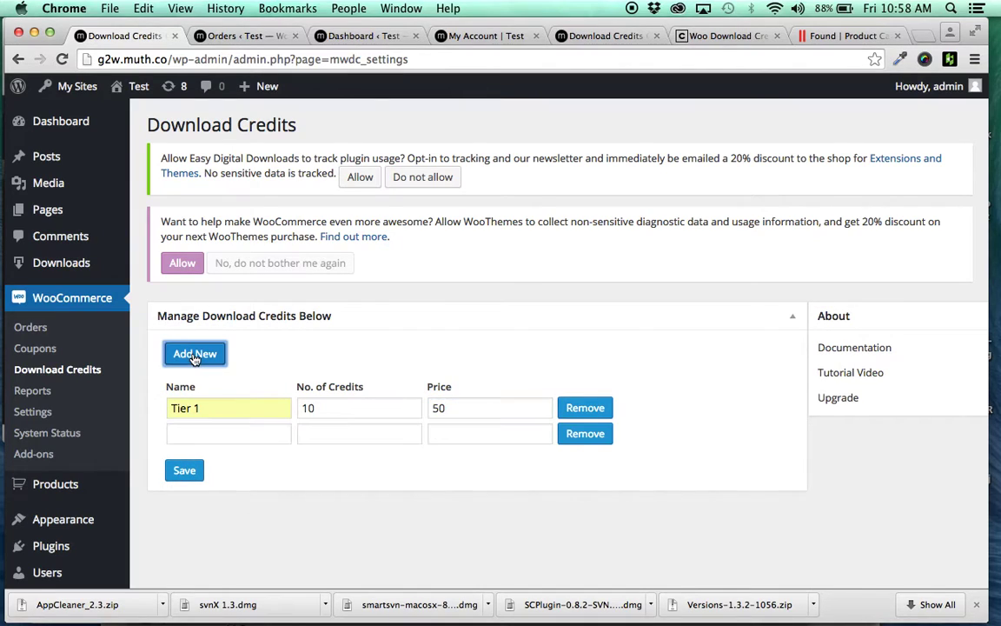
pyautogui.click(213, 435)
pyautogui.write('Tier ')
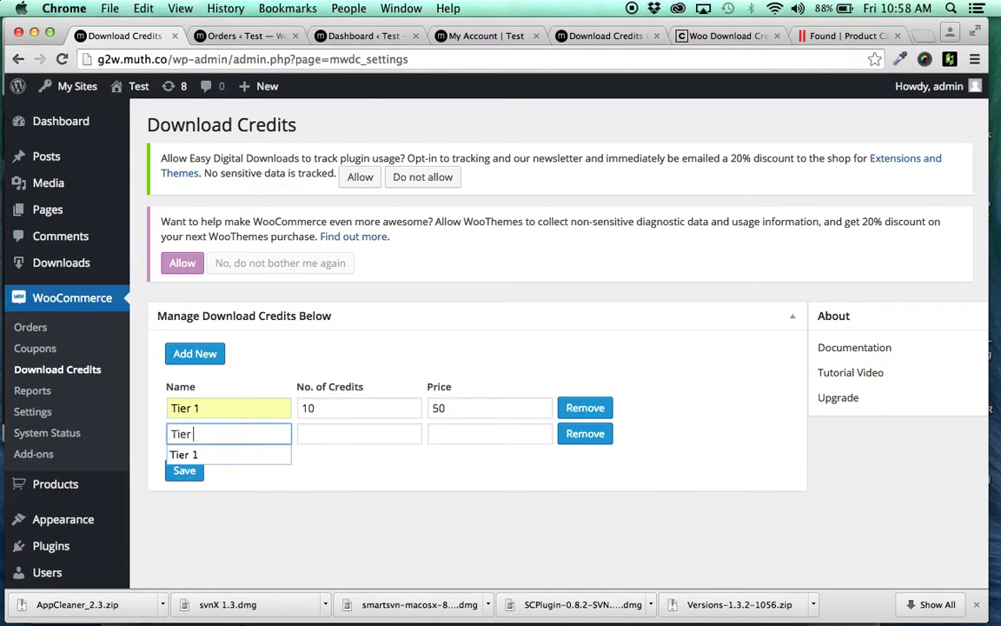
pyautogui.write('2')
pyautogui.press('Tab')
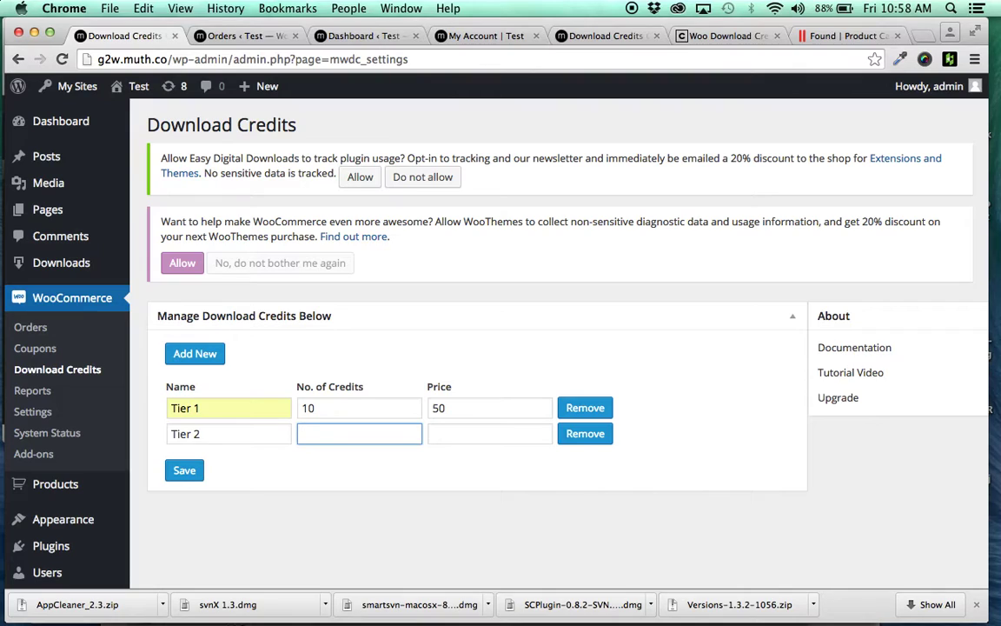
pyautogui.press('Tab')
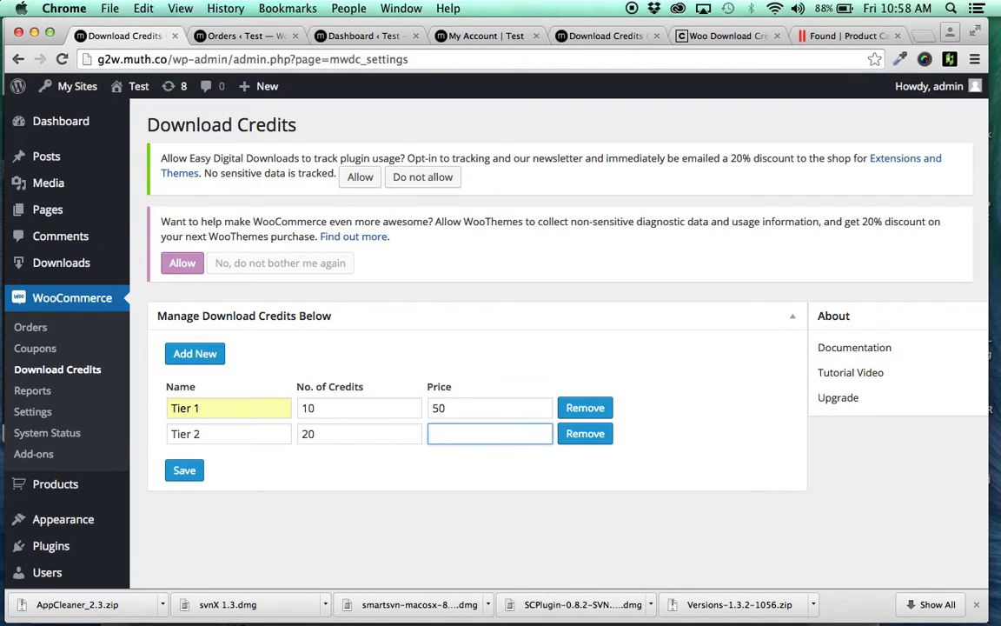
pyautogui.write('75')
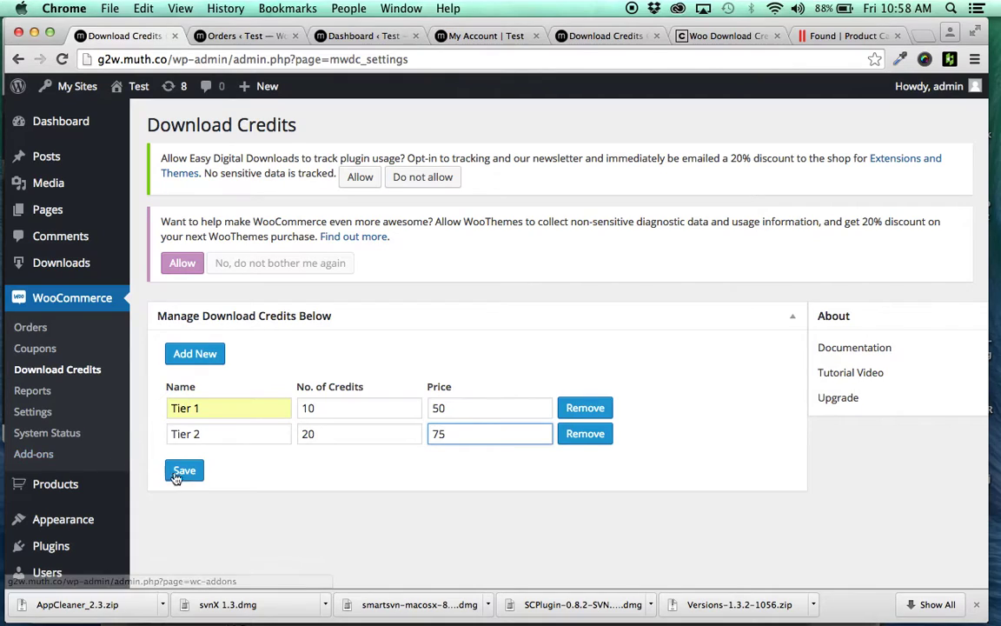
# - Add a third credit package named Tier 3 with 50 credits and a price of 100, and save the packages
pyautogui.click(190, 353)
pyautogui.click(205, 461)
pyautogui.write('Te')
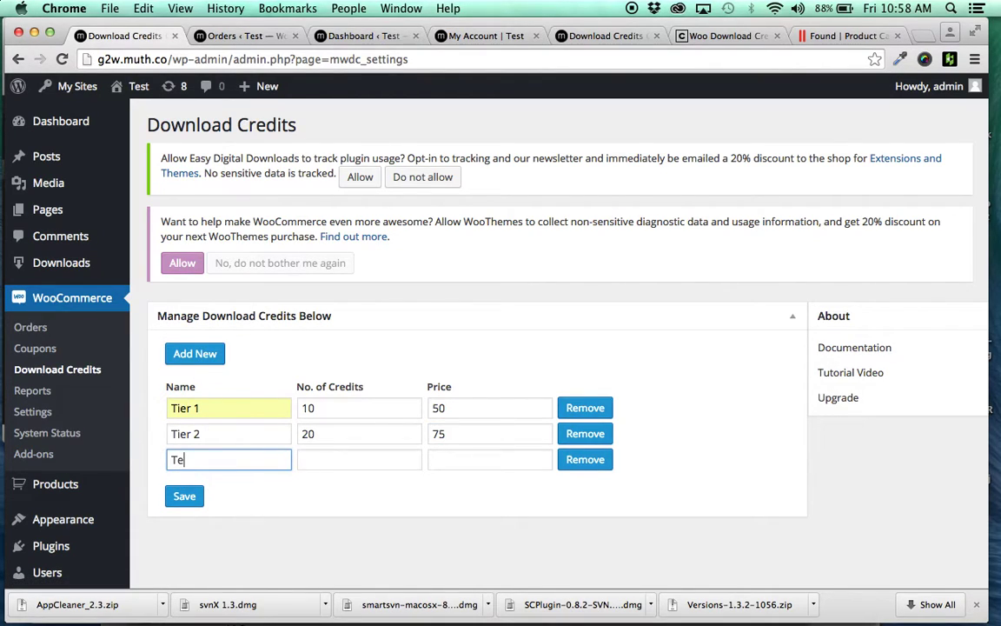
pyautogui.press('BackSpace')
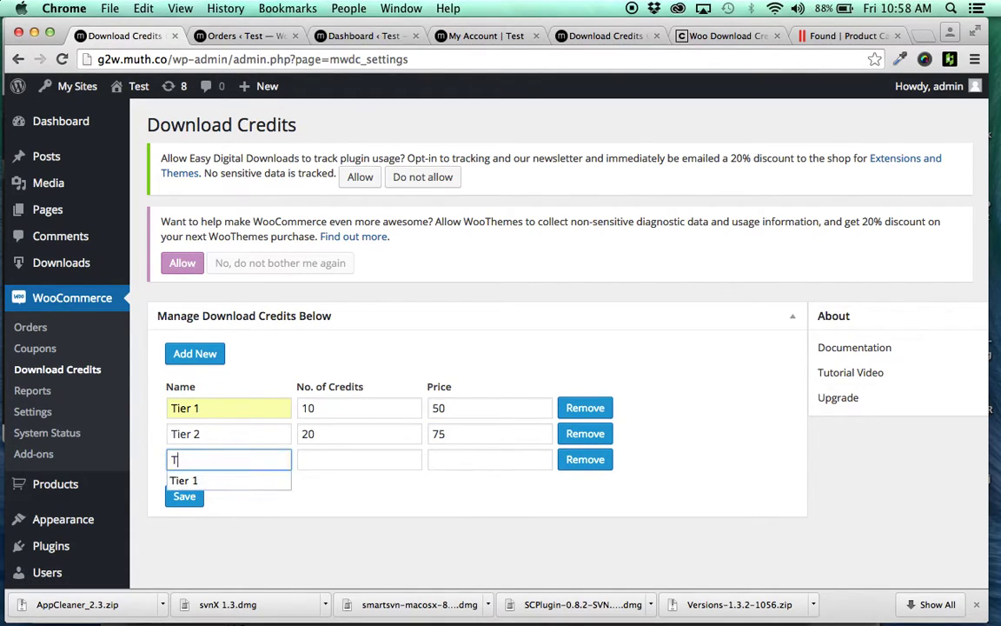
pyautogui.write('ier 3')
pyautogui.press('Tab')
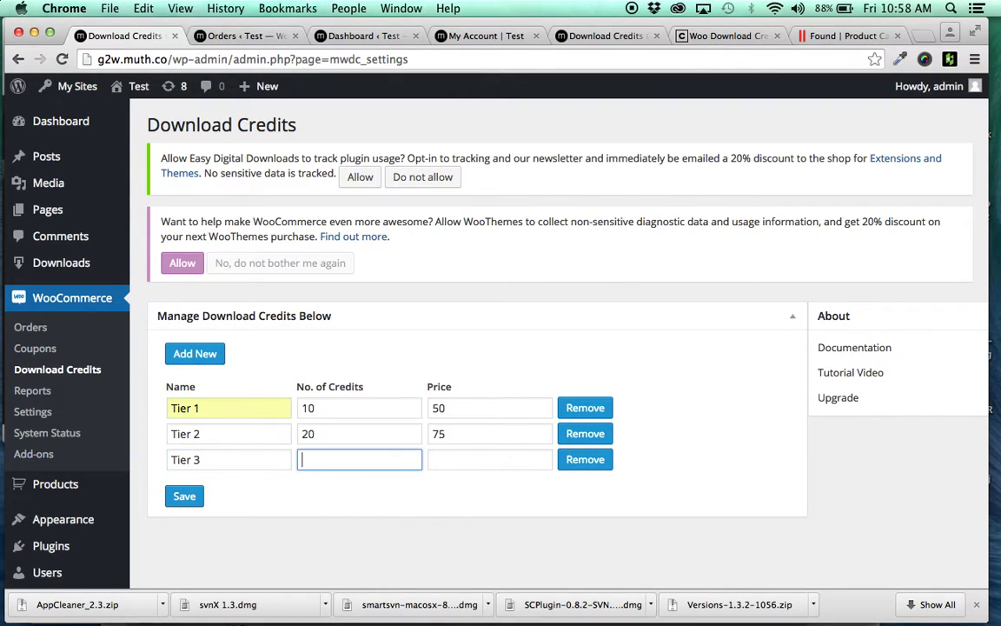
pyautogui.write('50')
pyautogui.press('Tab')
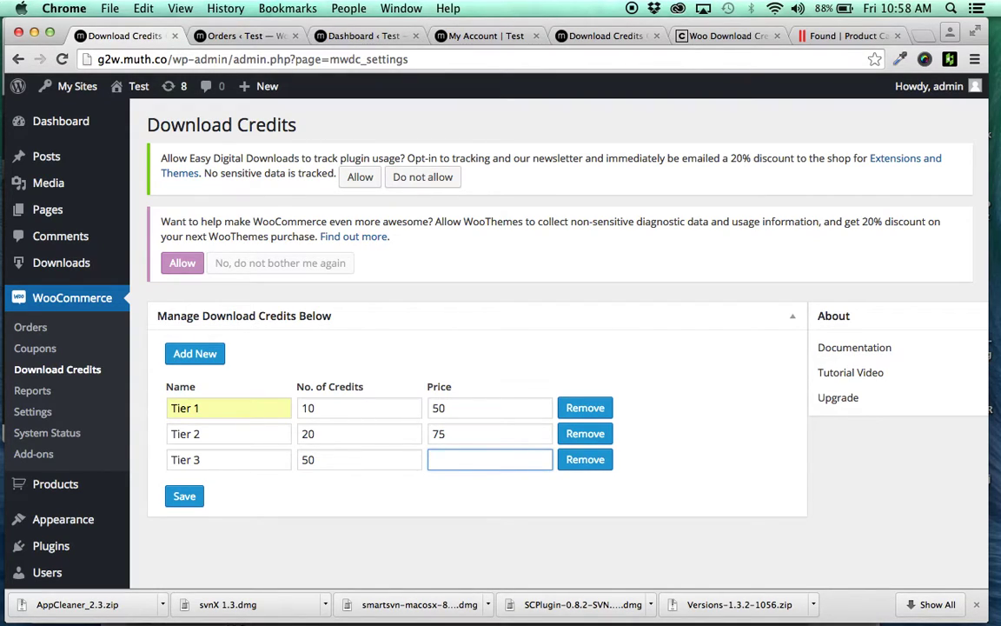
pyautogui.write('100')
pyautogui.click(188, 496)
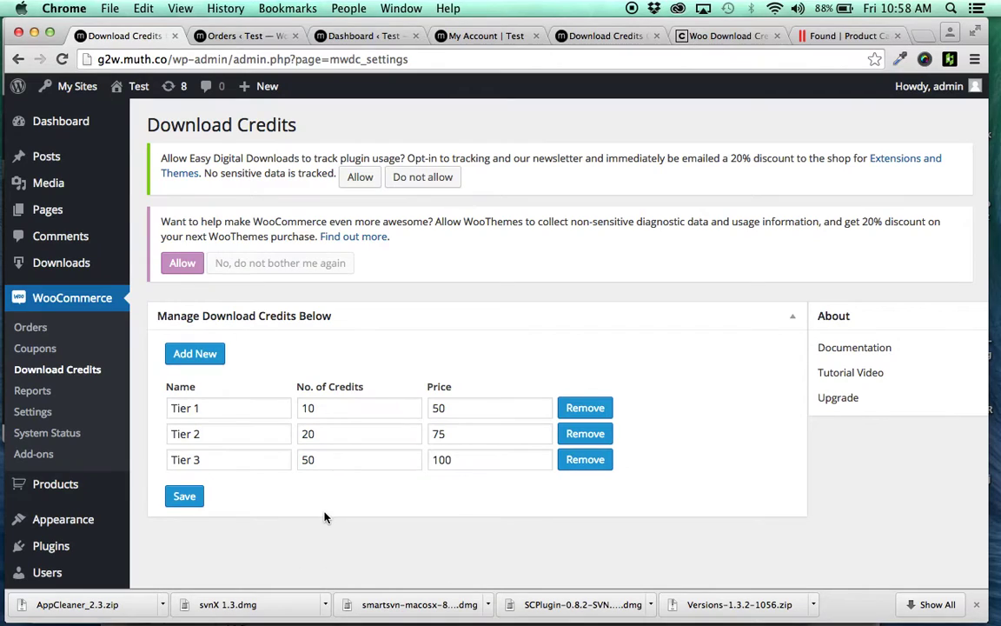
# - Reload the Test site's My Account page and compare the credits and prices of the tiers offered under Buy Download Credits
pyautogui.click(483, 36)
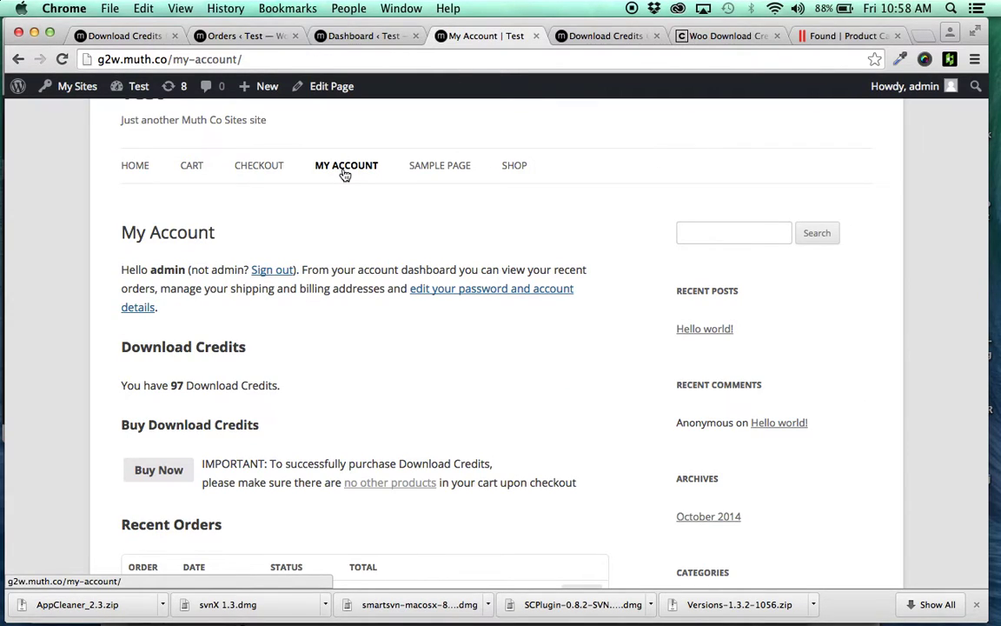
pyautogui.click(344, 174)
pyautogui.scroll(-2, 241, 465)
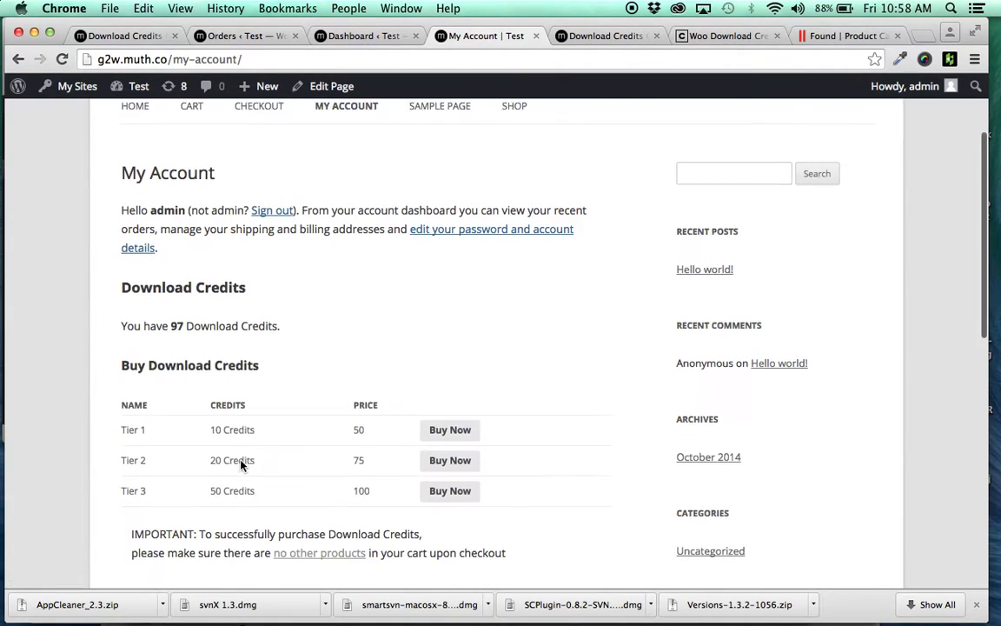
pyautogui.scroll(-2, 241, 465)
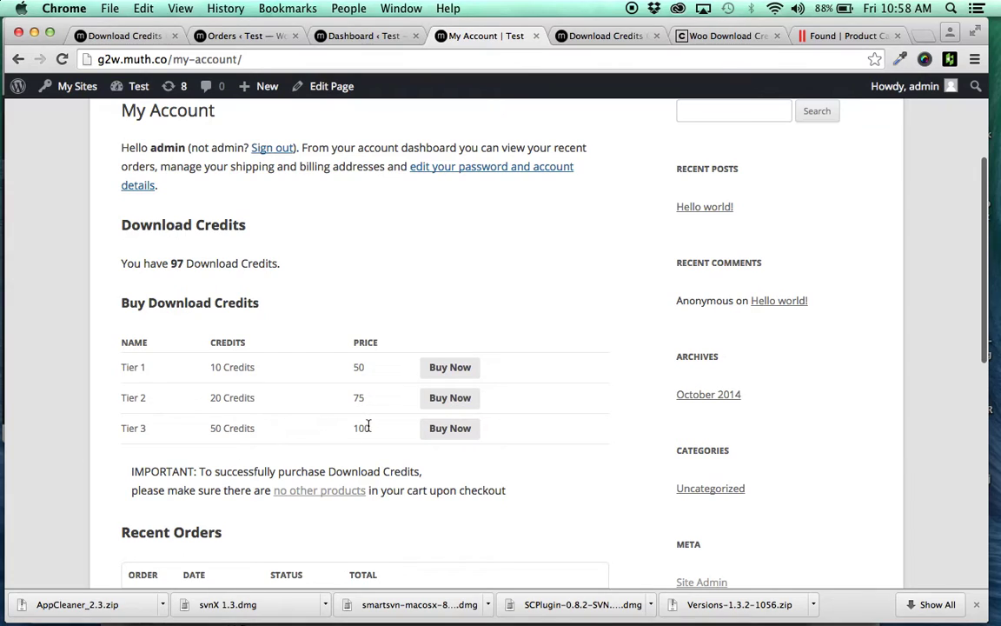
pyautogui.scroll(-1, 366, 427)
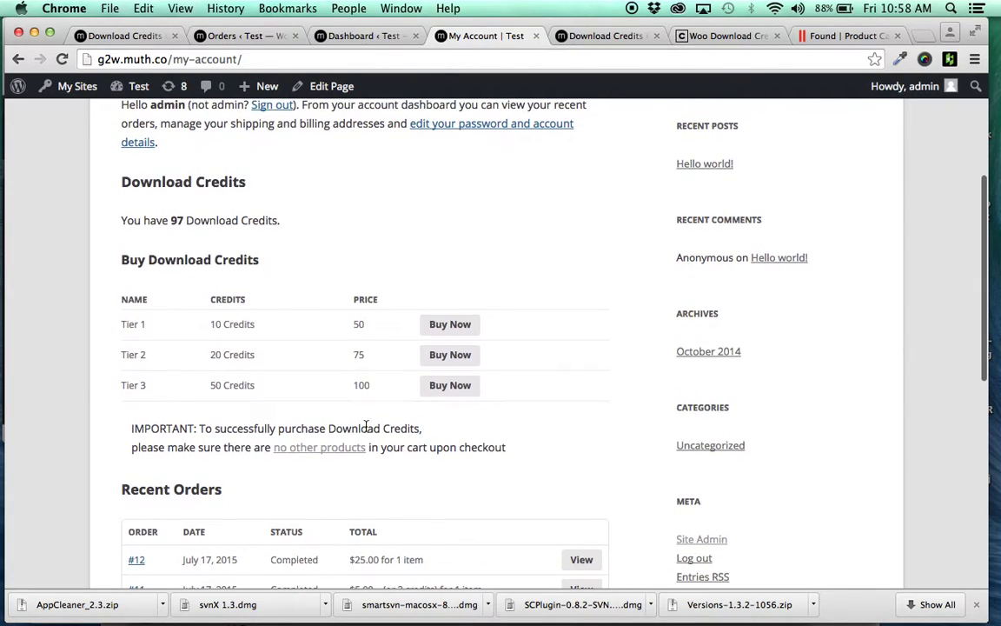
pyautogui.moveTo(205, 324); pyautogui.dragTo(351, 325)
pyautogui.click(361, 326)
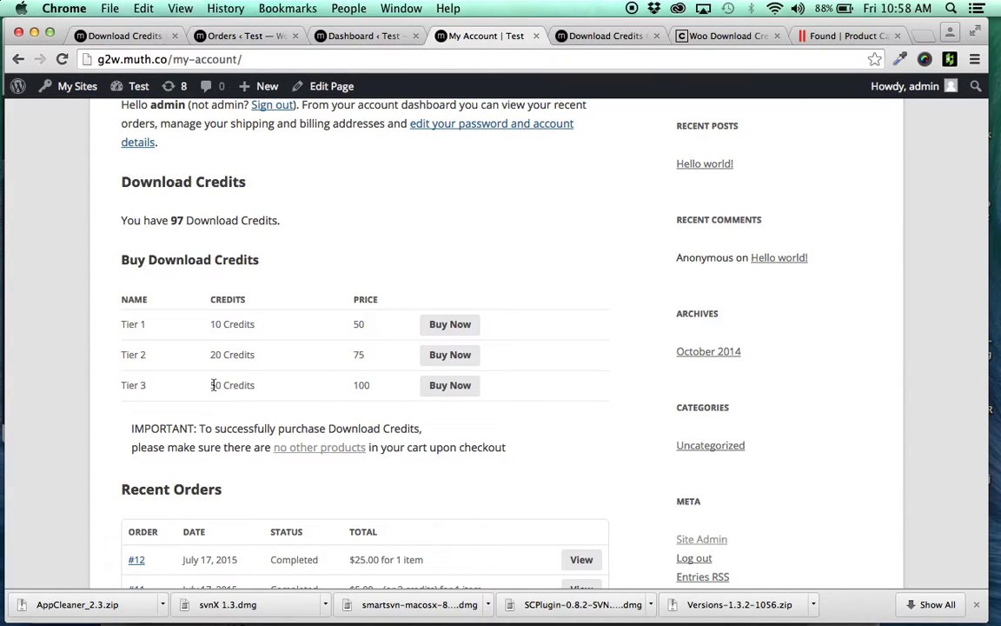
pyautogui.moveTo(212, 384); pyautogui.dragTo(373, 384)
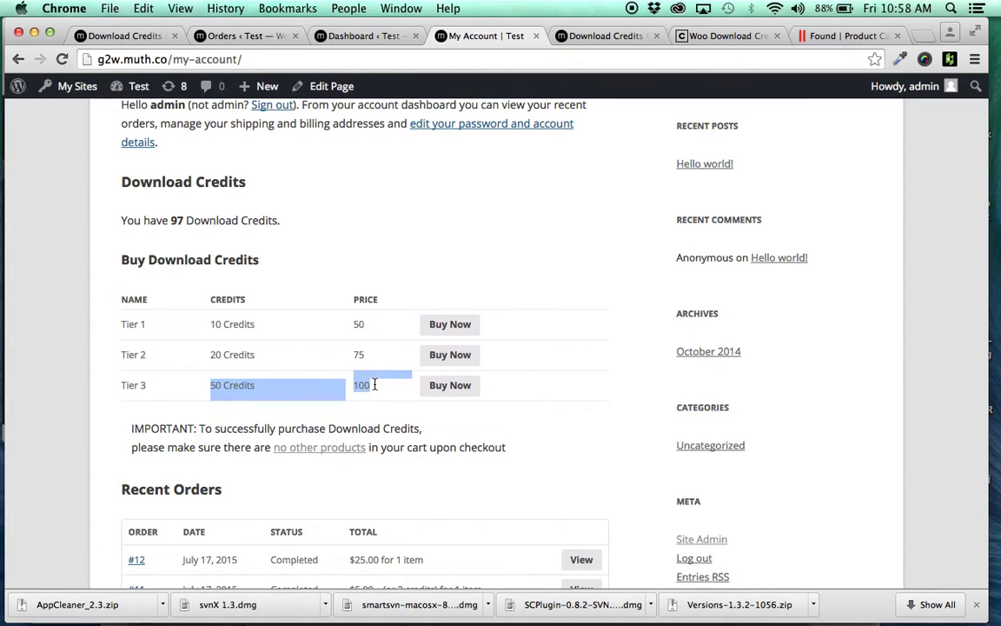
pyautogui.click(225, 385)
pyautogui.scroll(-1, 349, 347)
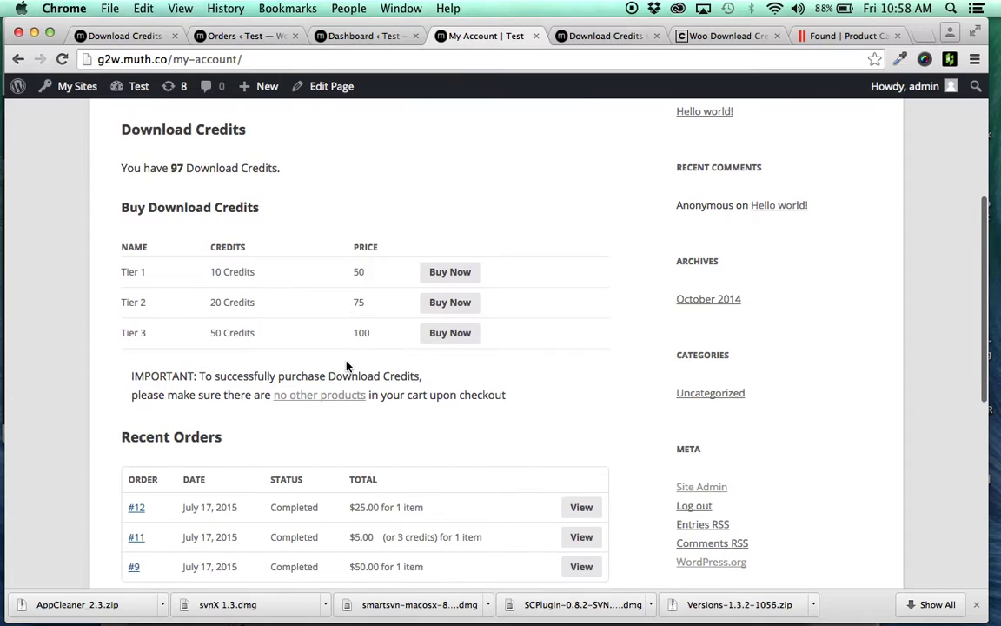
pyautogui.scroll(-1, 346, 365)
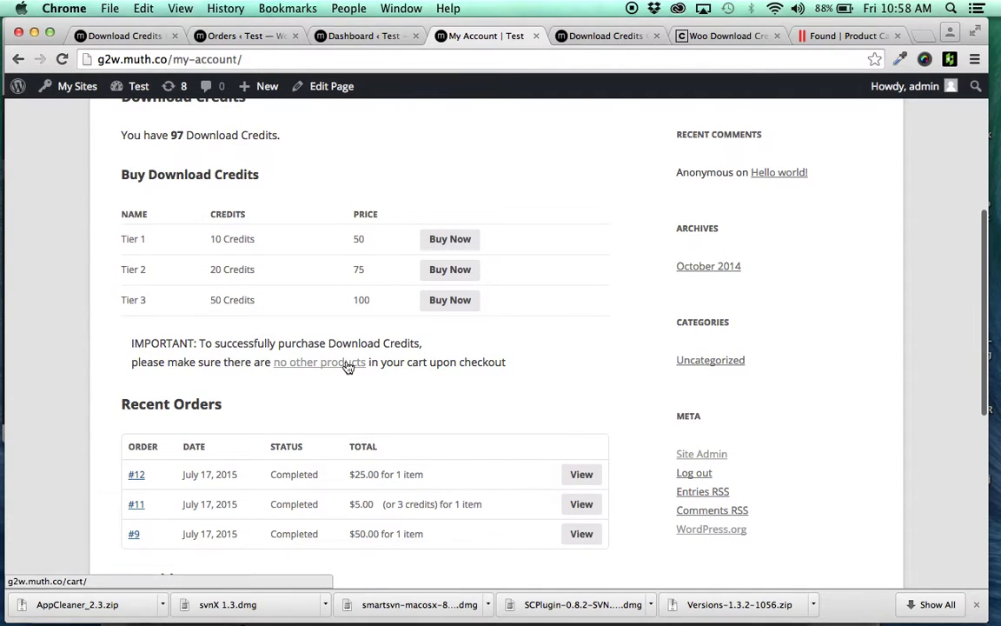
pyautogui.scroll(5, 347, 365)
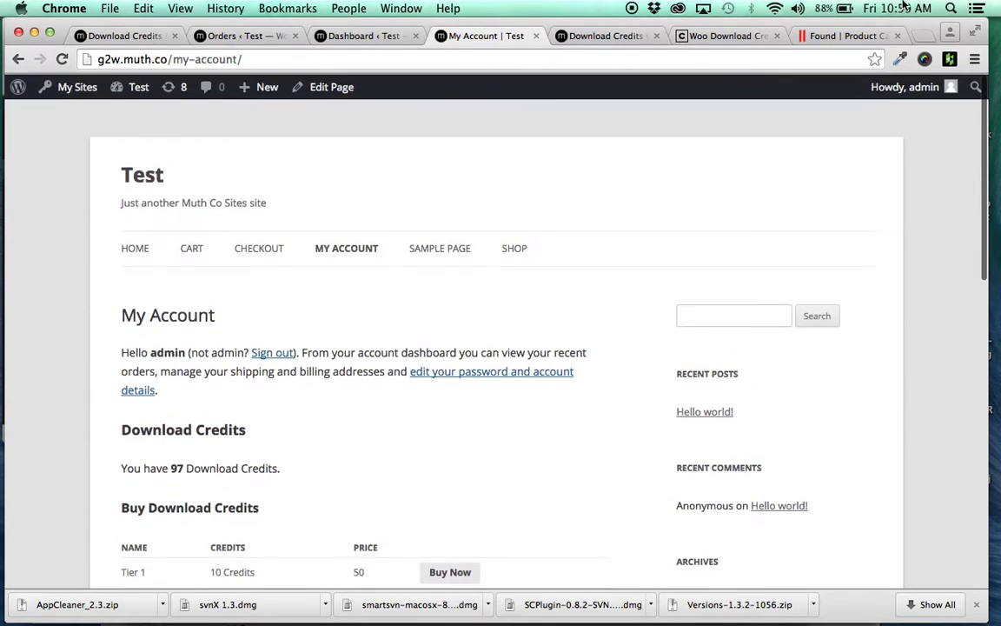
# - Switch to the Woo Download Credits product page on muth.co
pyautogui.click(742, 35)
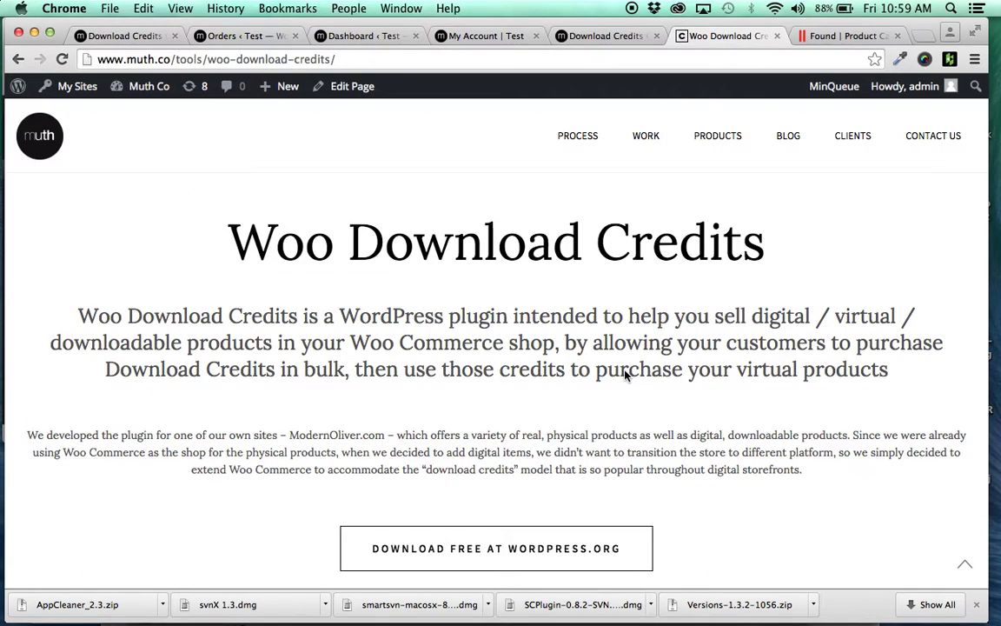